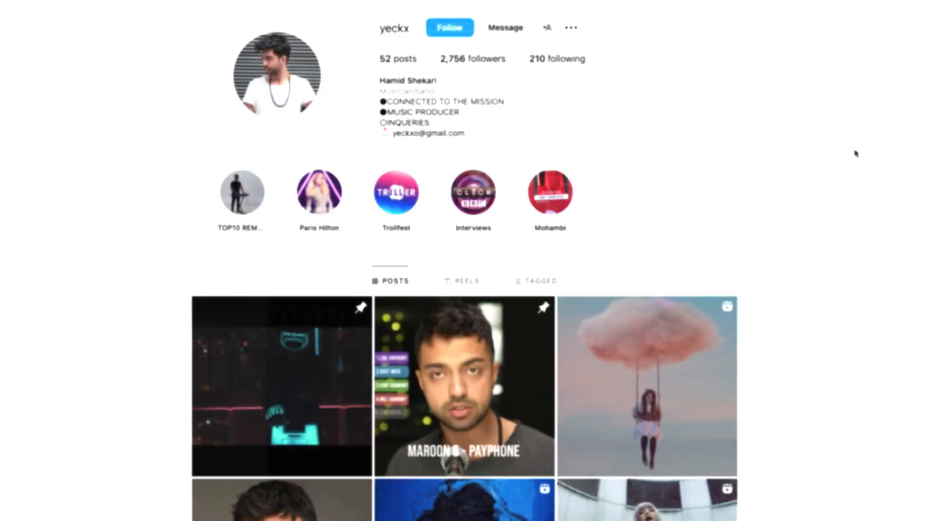
scroll(855, 151, "down", 15)
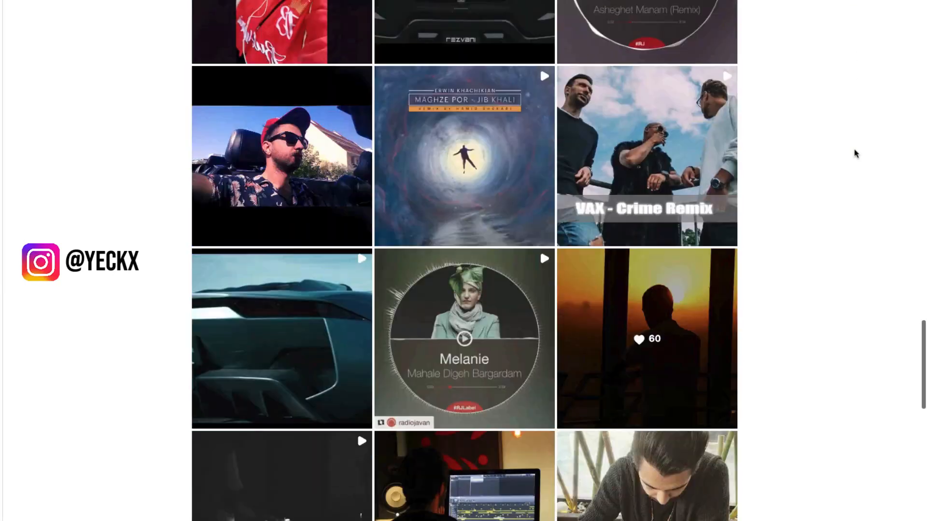
left_click(726, 277)
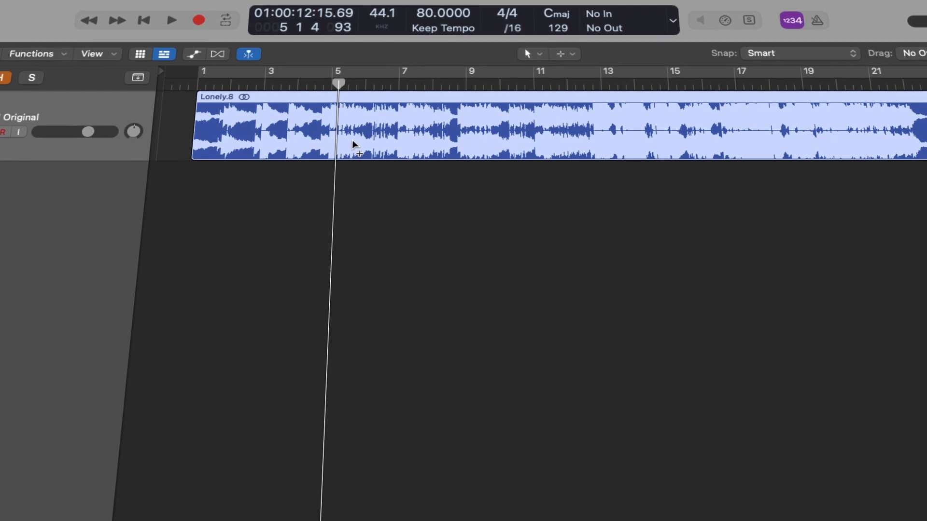
key("alt+super+t")
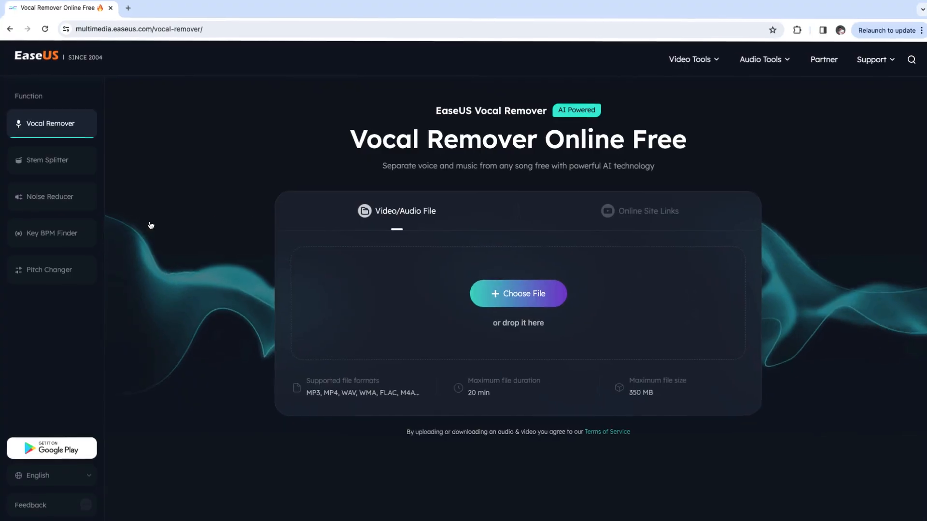
Step: In the browser, open the EaseUS Key BPM Finder and choose the song's audio file from the Desktop for analysis
left_click(51, 233)
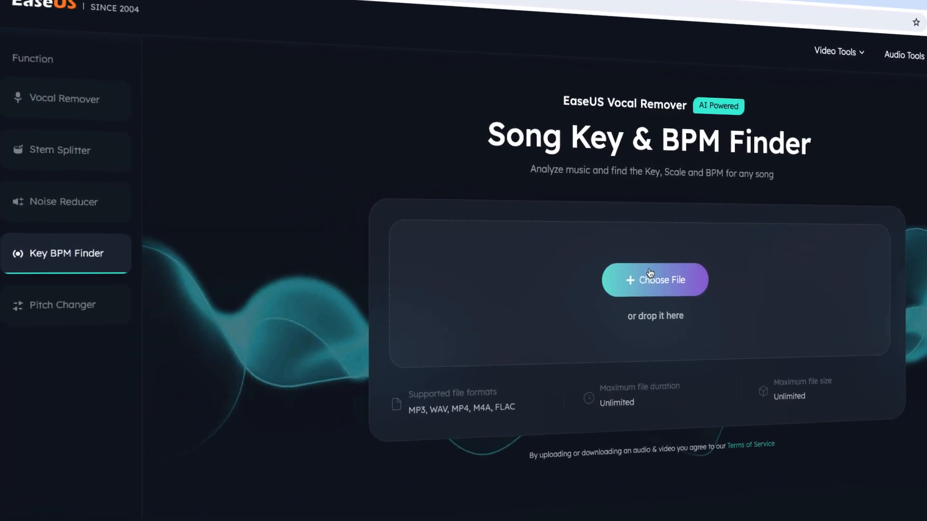
left_click(650, 275)
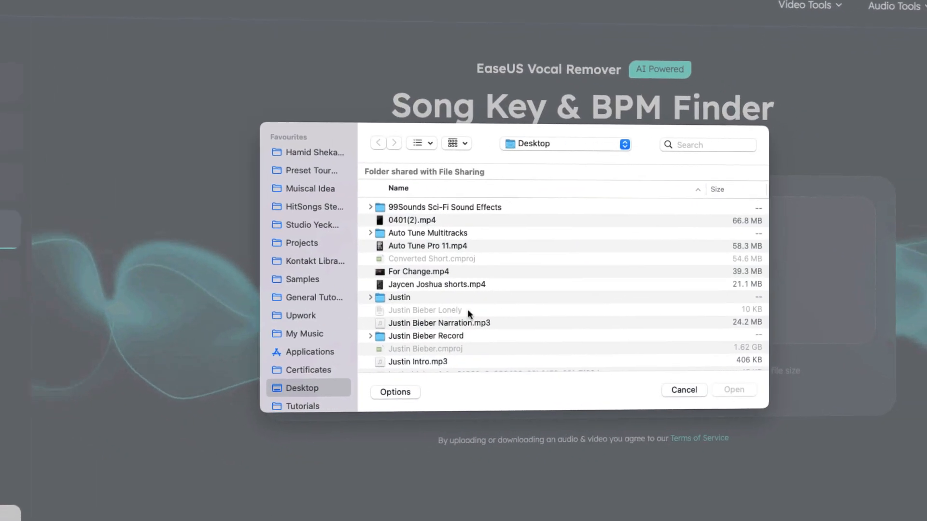
double_click(467, 312)
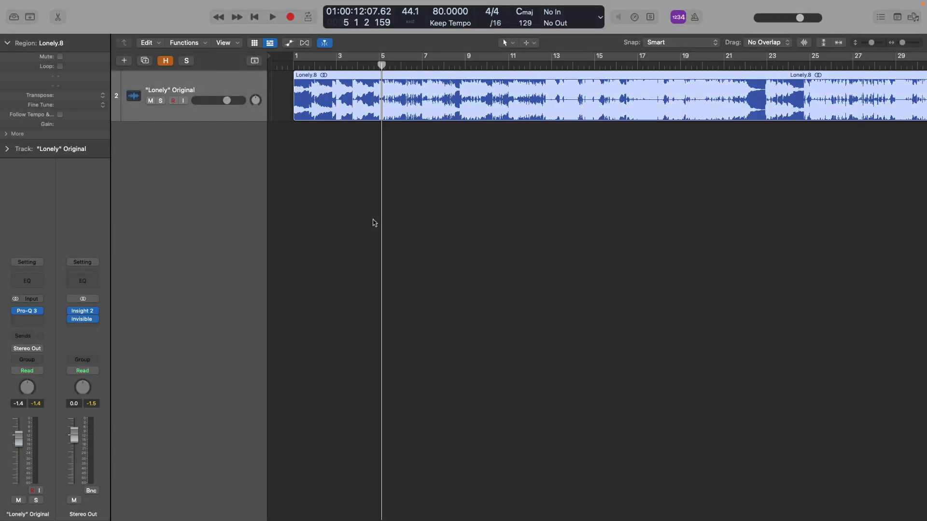
Step: In the Logic project, play the original Lonely track around bar 5 and examine how its waveform lines up with the bar grid
scroll(365, 220, "up", 5)
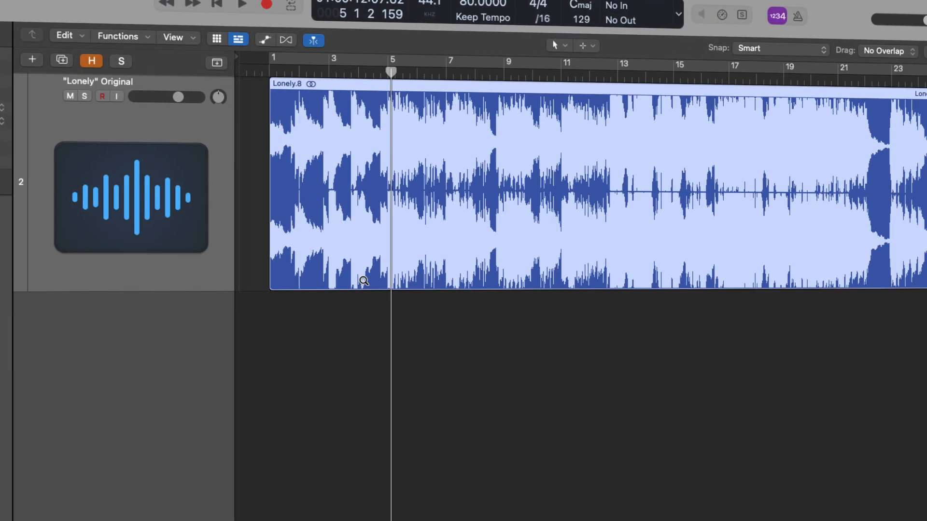
scroll(364, 217, "right", 3)
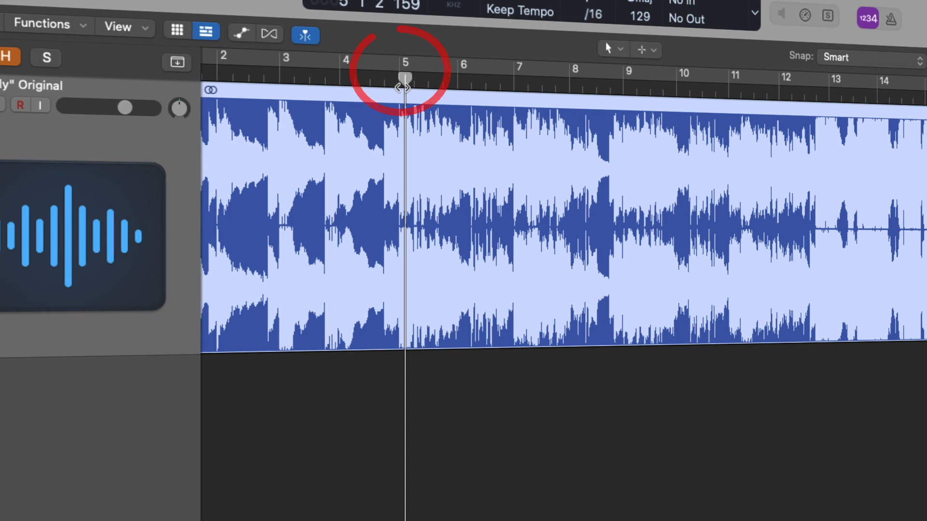
key("space")
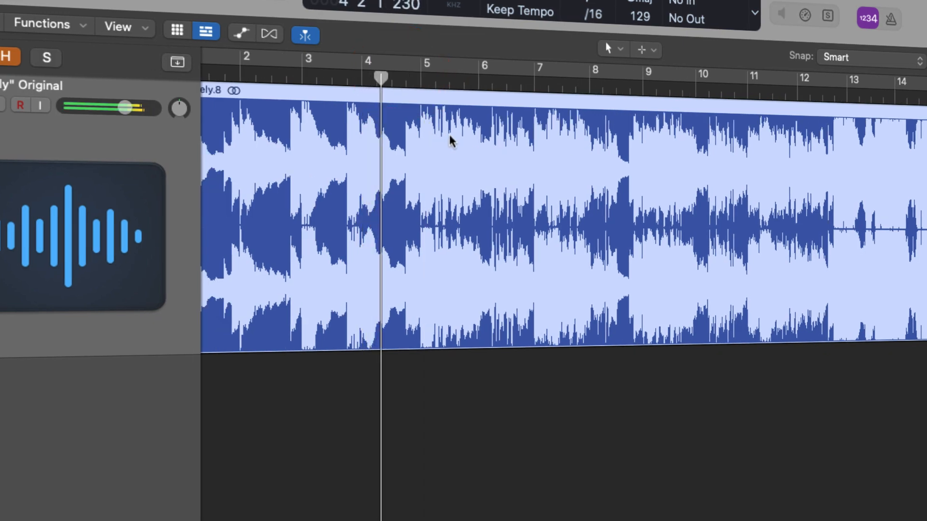
key("super+Right")
key("super+Right")
key("super+Right")
key("super+Right")
key("super+Right")
key("super+Right")
key("super+Right")
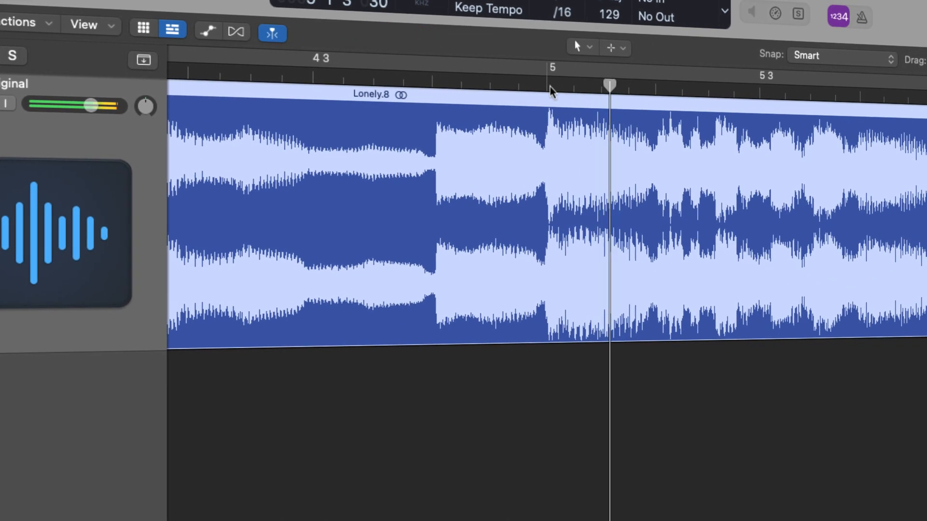
key("super+Left")
key("super+Left")
key("super+Left")
key("super+Left")
key("super+Left")
key("super+Left")
key("super+Left")
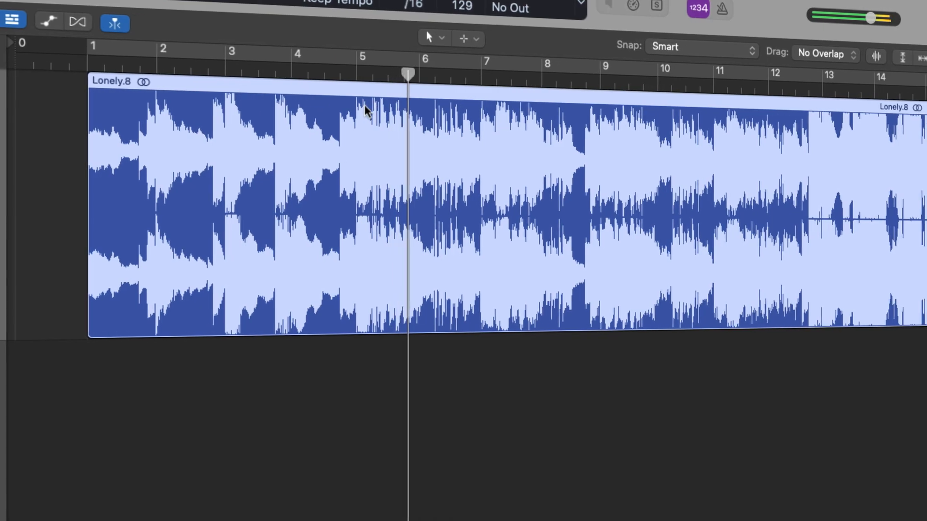
scroll(579, 130, "right", 3)
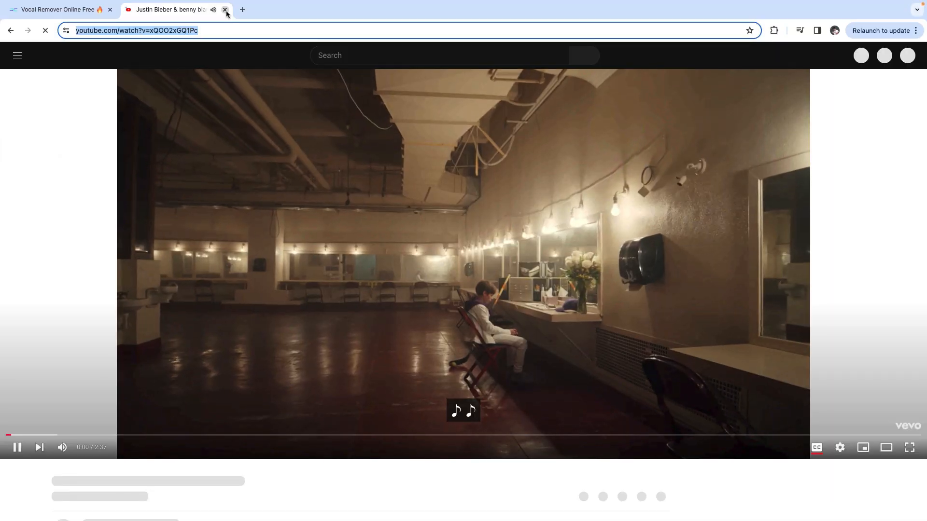
Step: In the browser, close the YouTube music video and return to the EaseUS Vocal Remover page to supply the song
left_click(225, 9)
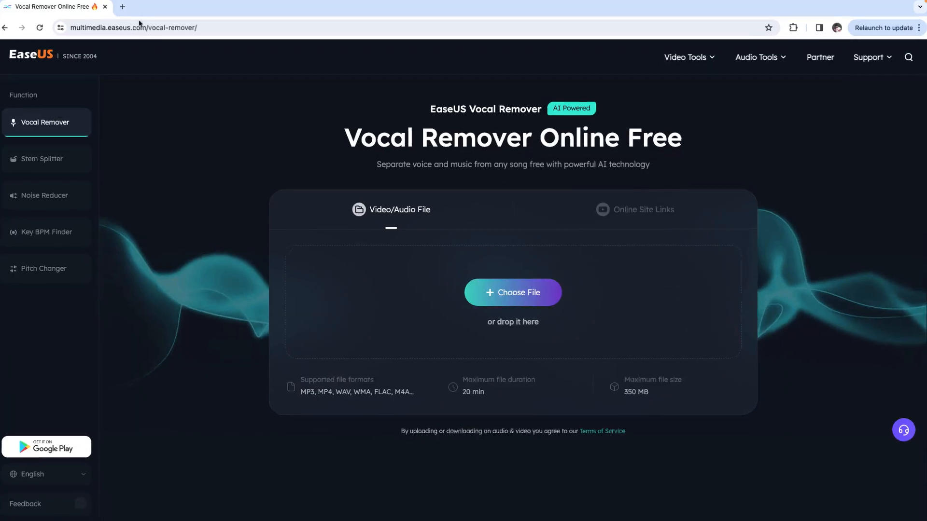
left_click(600, 263)
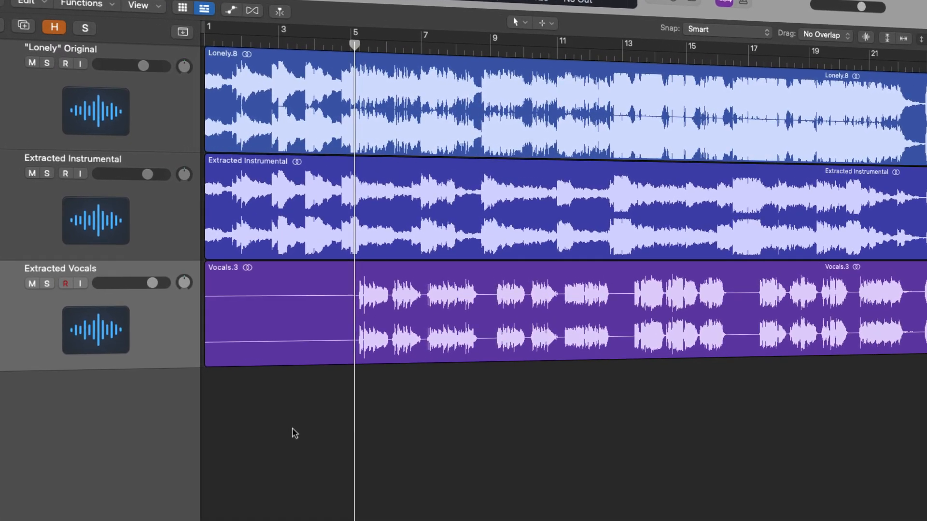
Step: In the Logic project, play from around bar 5, muting the original track and toggling mute and solo to compare the extracted instrumental and vocals
scroll(280, 457, "up", 5)
key("space")
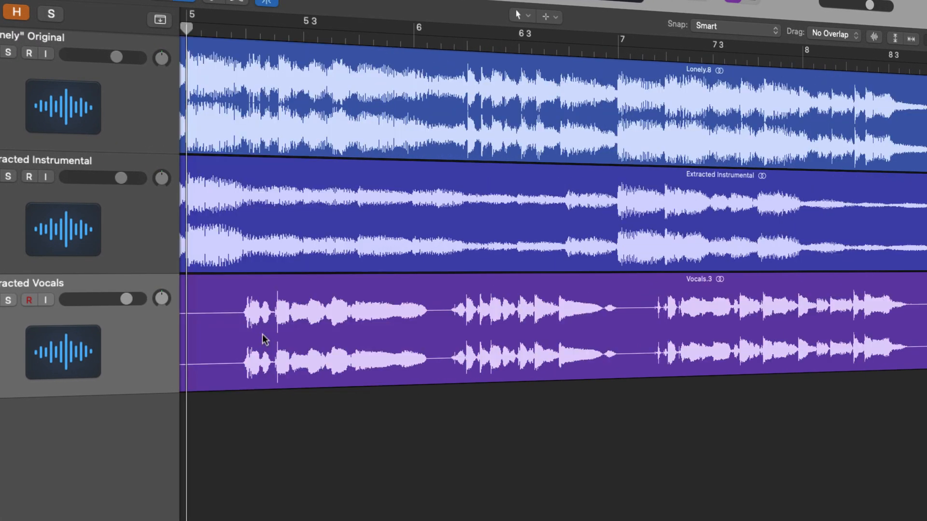
scroll(278, 331, "left", 5)
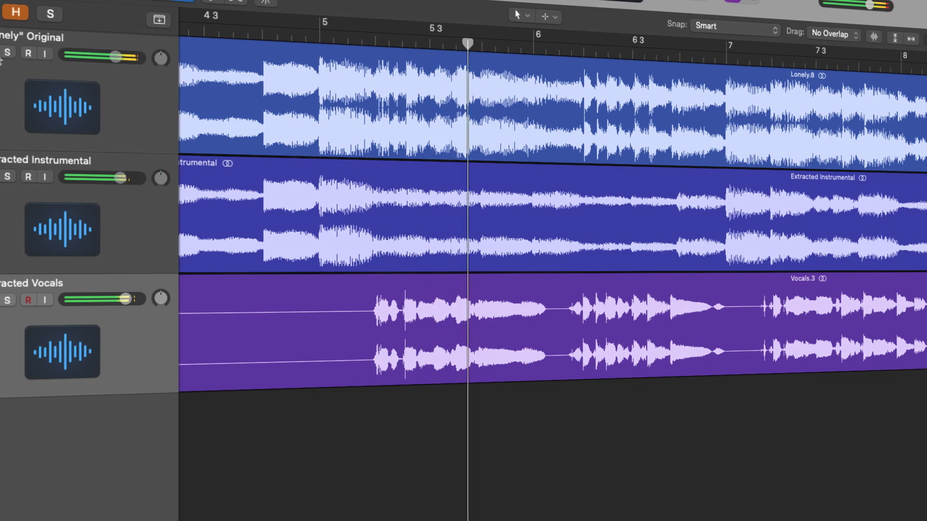
left_click(0, 54)
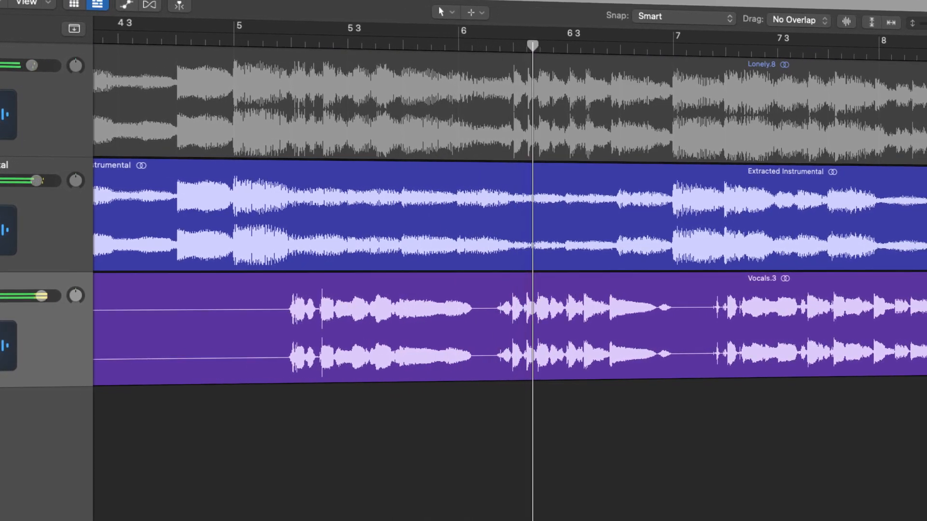
key("m")
key("s")
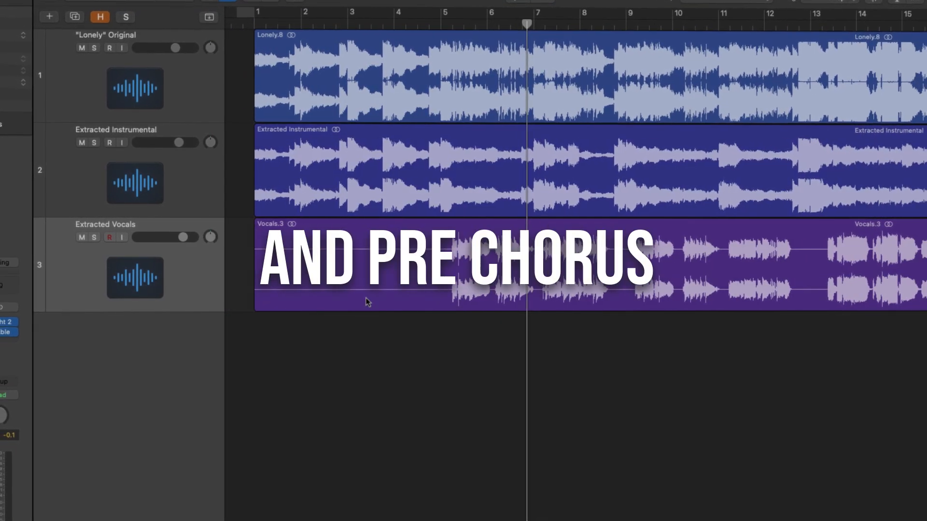
scroll(406, 153, "left", 2)
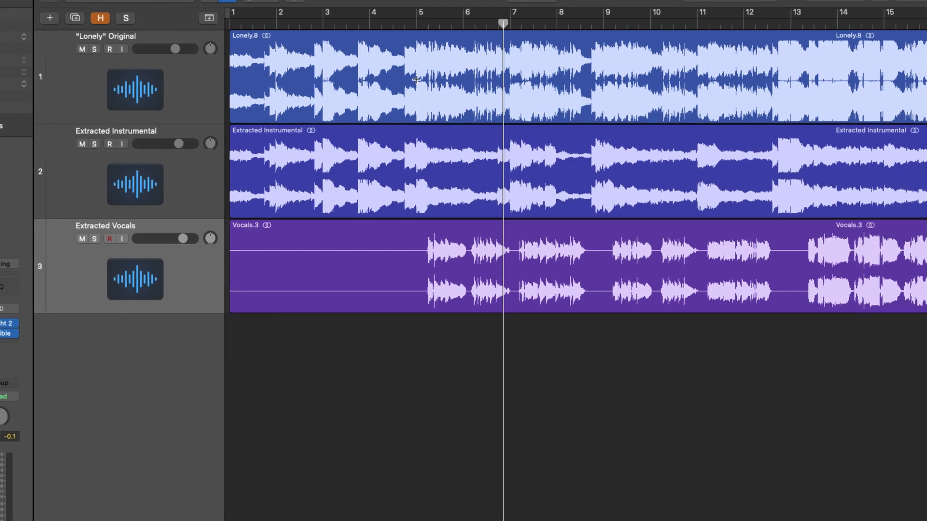
left_click(416, 79)
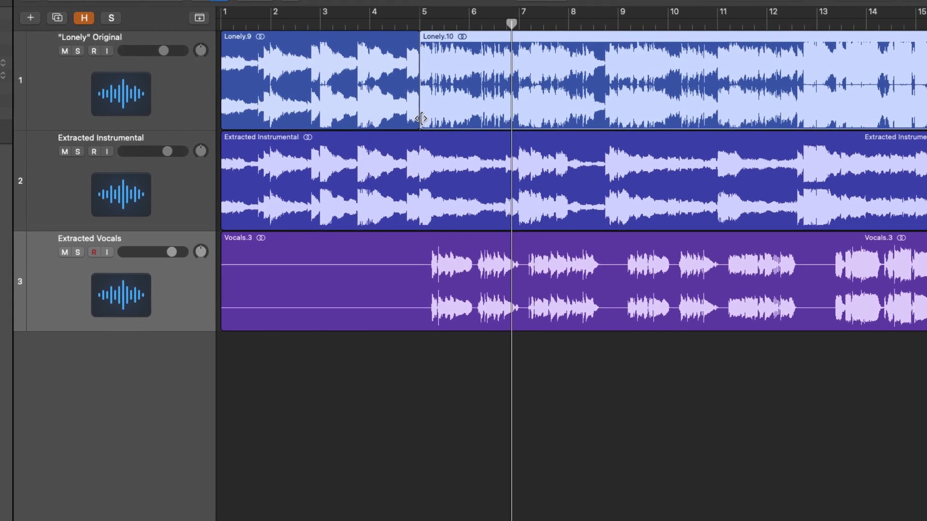
key("super+z")
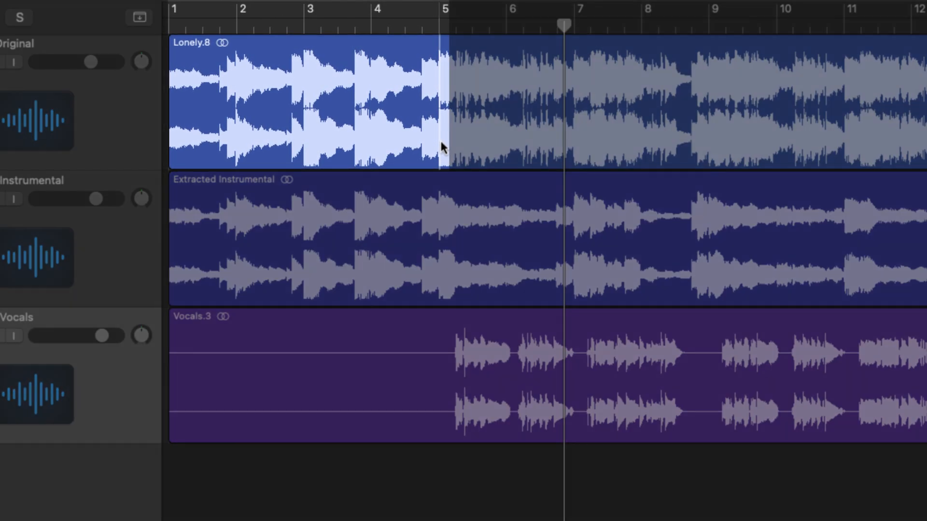
Step: Split the Lonely region on the original track at bars 5, 9 and 13 into four-bar sections
left_click(442, 141)
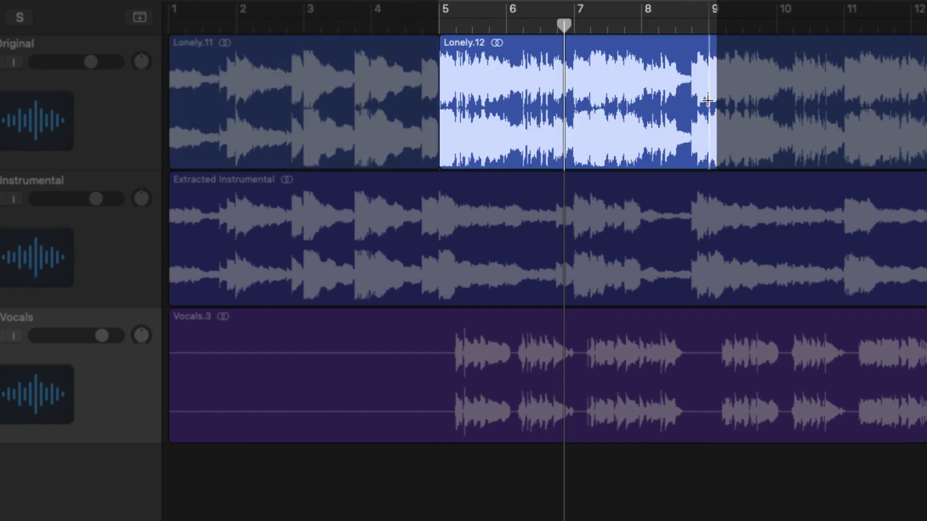
left_click(707, 100)
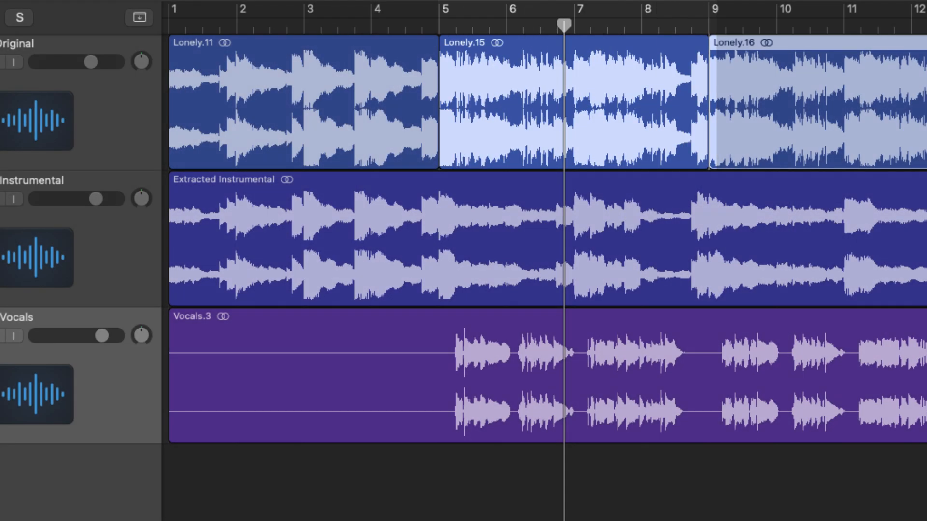
left_click(724, 86)
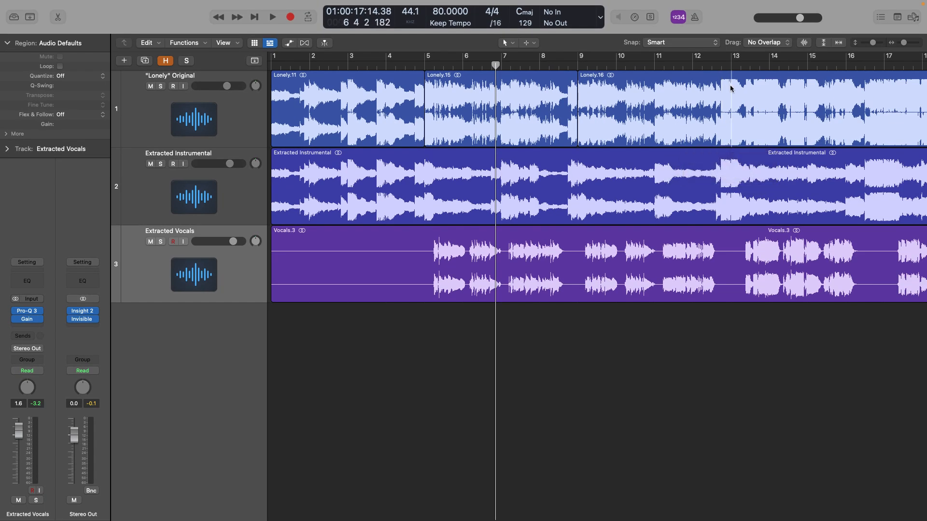
left_click(730, 87)
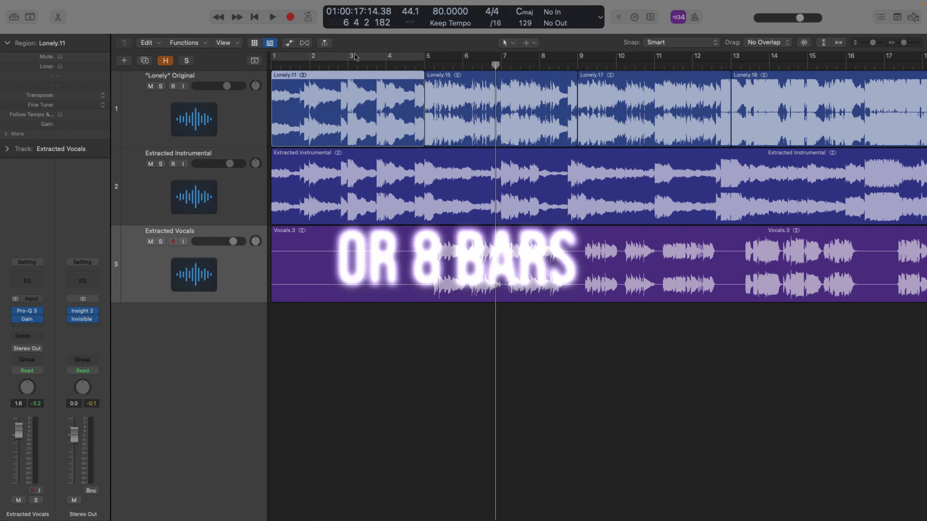
Step: Move the eight-bar cycle range to span bars 5 to 13 and turn cycling off
left_click(316, 57)
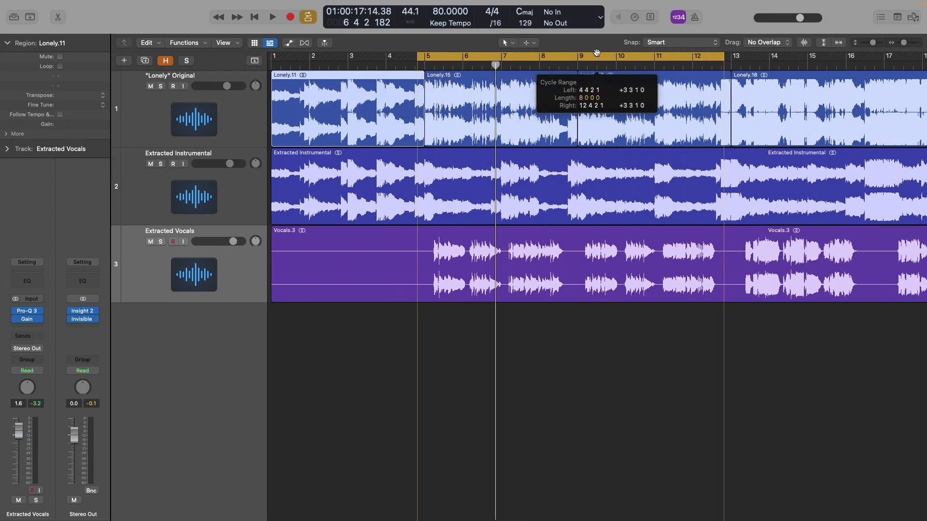
left_click_drag(596, 52, 605, 53)
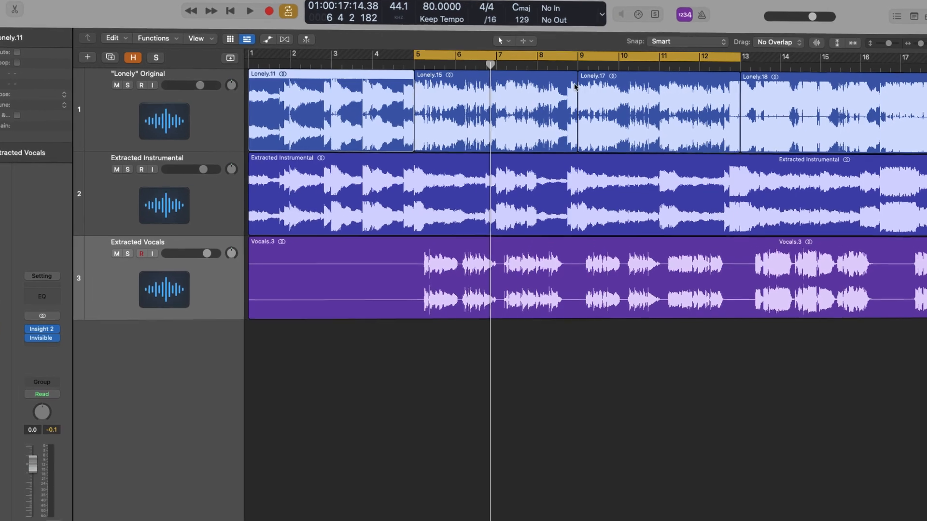
key("c")
Step: Select the original track, set a four-bar cycle range over bars 1 to 5, and turn cycling off
left_click(190, 132)
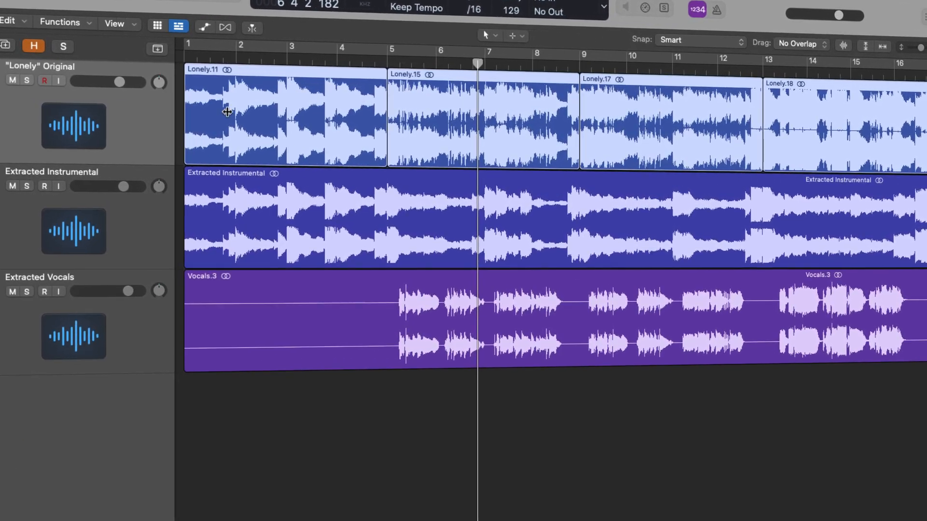
left_click_drag(388, 51, 186, 45)
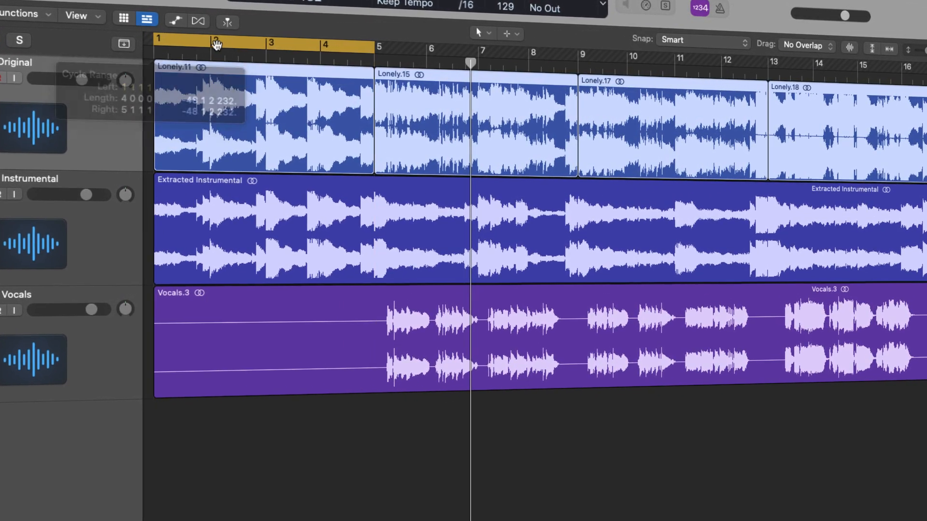
left_click(222, 43)
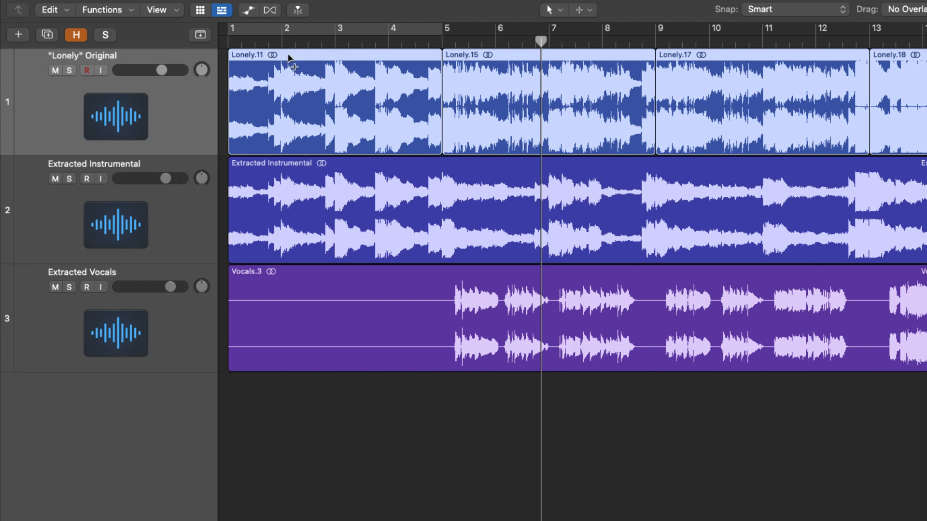
Step: Add a software instrument track below the original song and create an empty MIDI region on it at bar 1
key("alt+super+s")
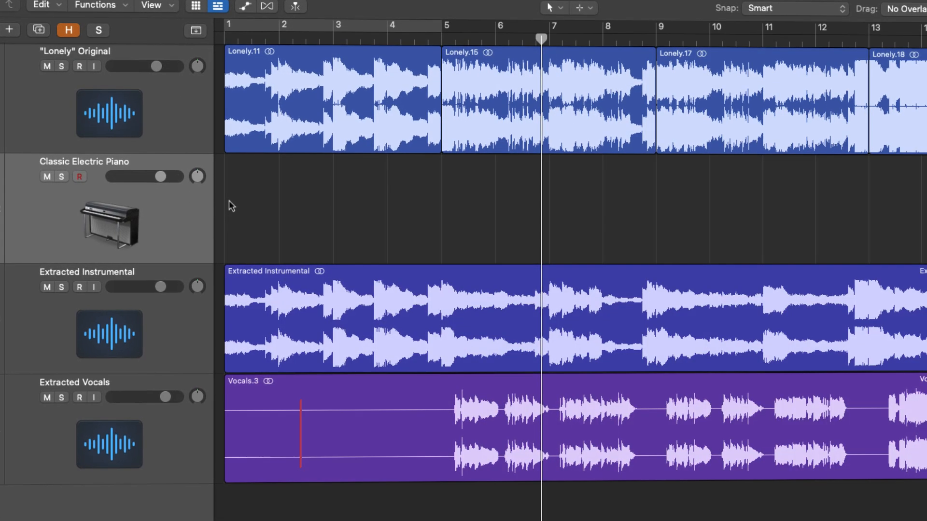
right_click(256, 209)
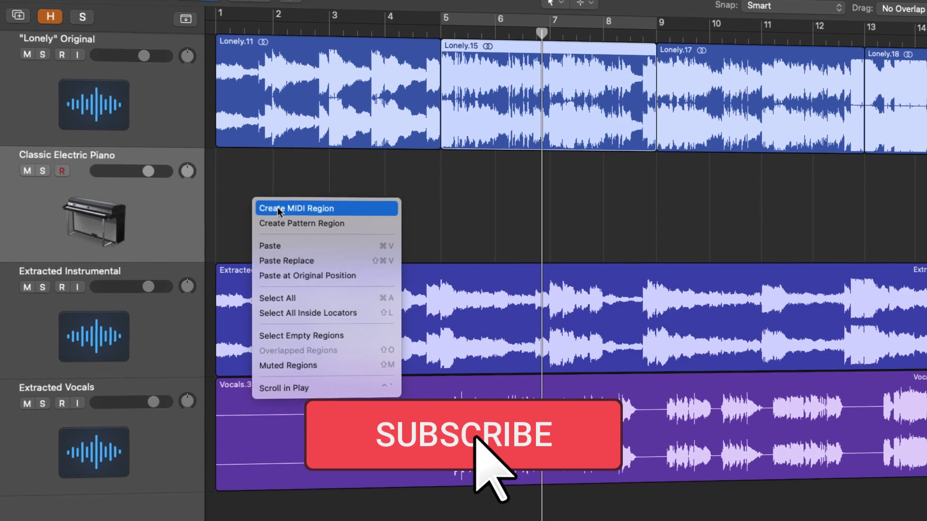
left_click(278, 206)
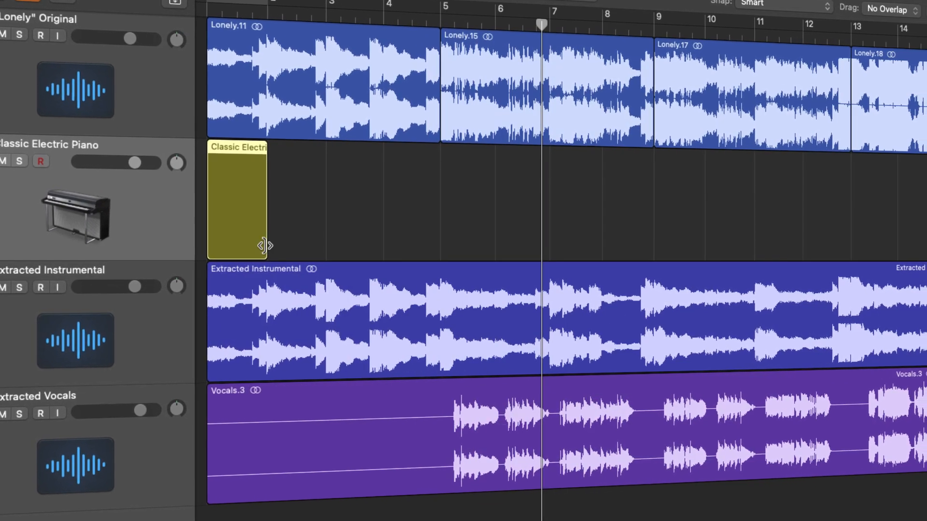
Step: Extend the empty MIDI region to bar 5 and name it Intro
left_click_drag(267, 241, 439, 234)
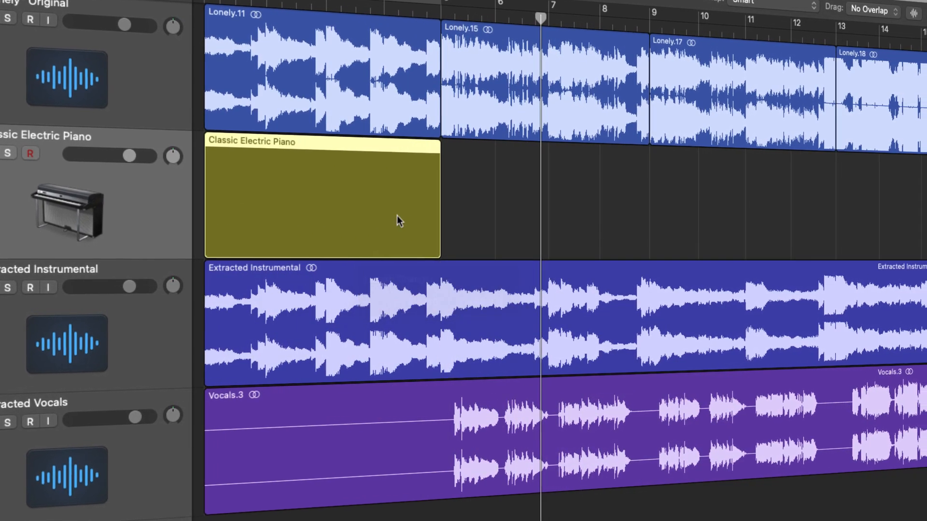
key("shift+n")
type("Intro")
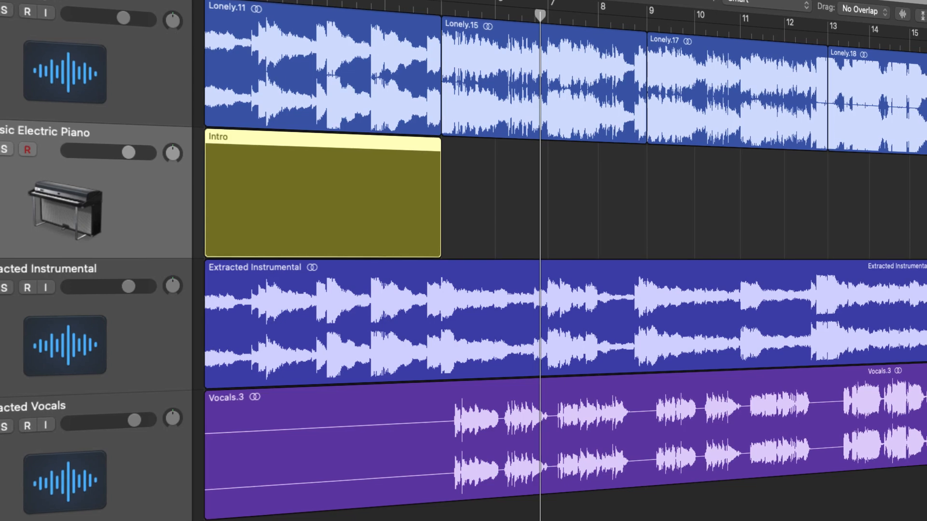
Step: Copy the four-bar Intro region to bars 5 and 9 of the same track and name both copies Verse
left_click_drag(341, 209, 512, 196)
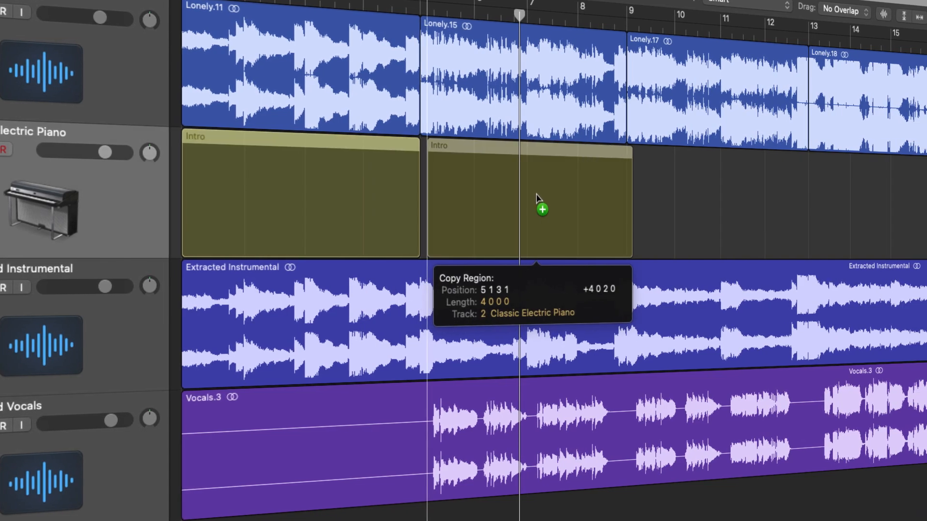
left_click_drag(461, 197, 597, 193)
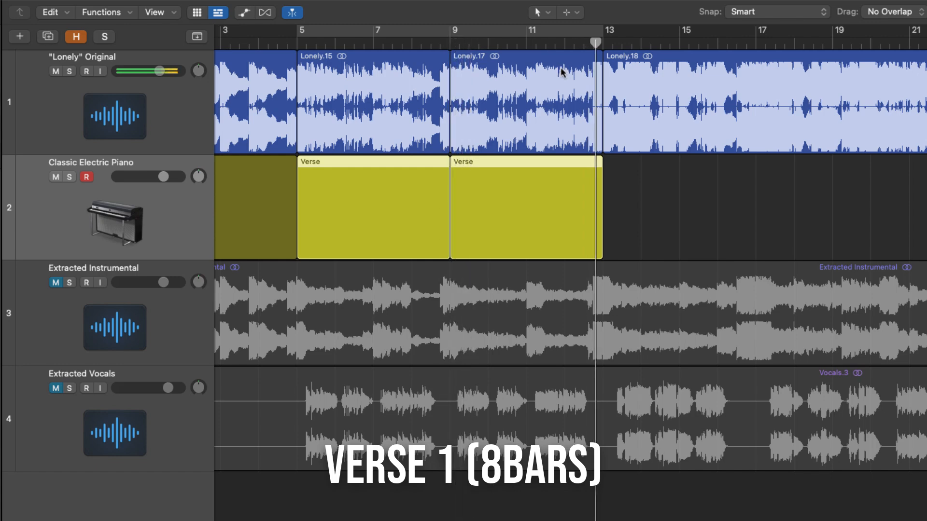
left_click(703, 206)
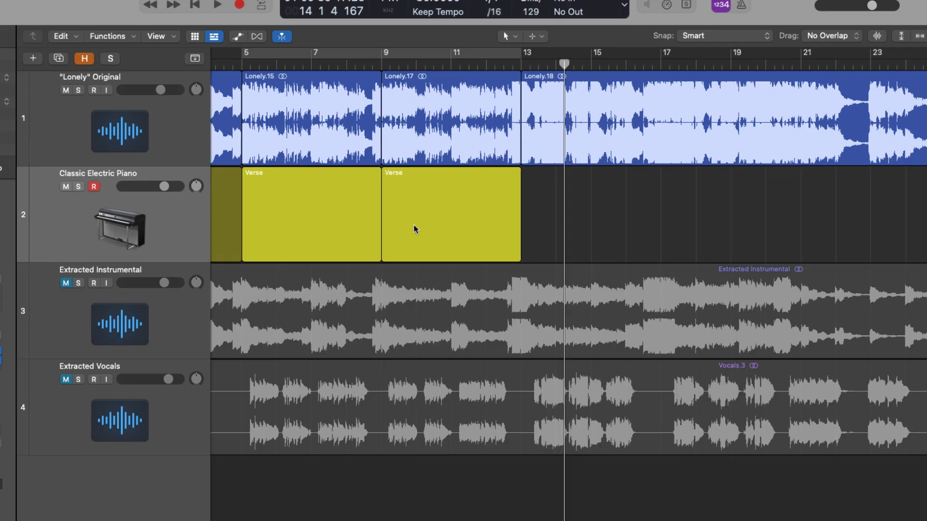
Step: Copy the second Verse region to bar 13 on the Classic Electric Piano track and toggle playback
left_click_drag(430, 338, 650, 328)
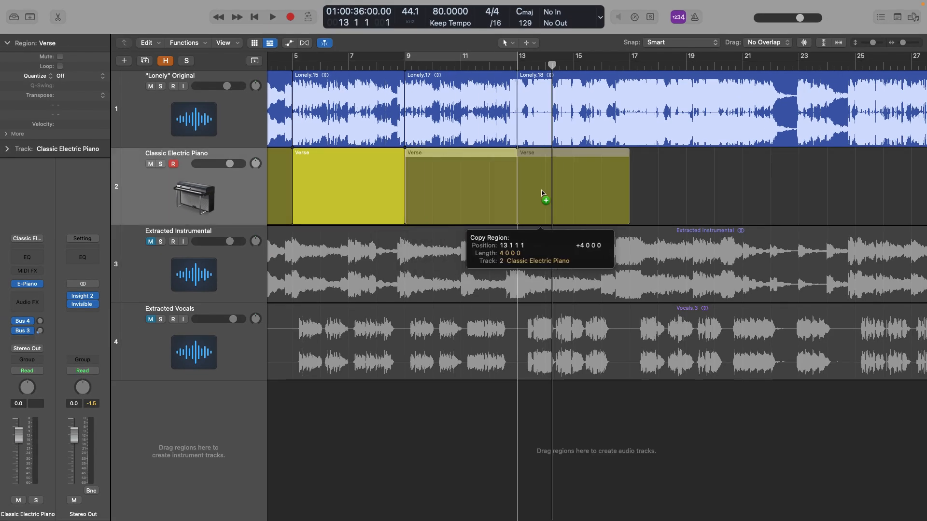
left_click_drag(542, 193, 543, 192)
key("space")
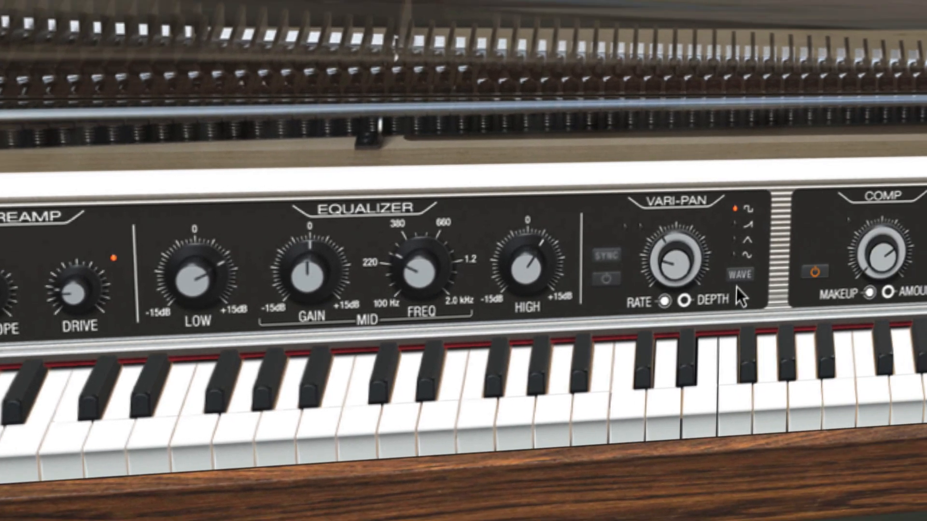
Step: Set the Vari-Pan waveform of the Rhodes instrument to triangle and enable its tempo sync
left_click(740, 274)
left_click(740, 274)
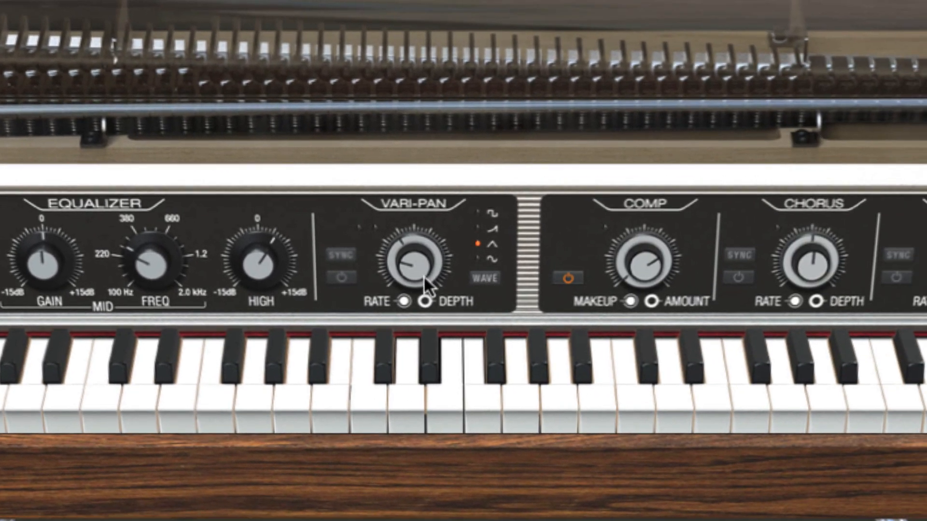
left_click(341, 256)
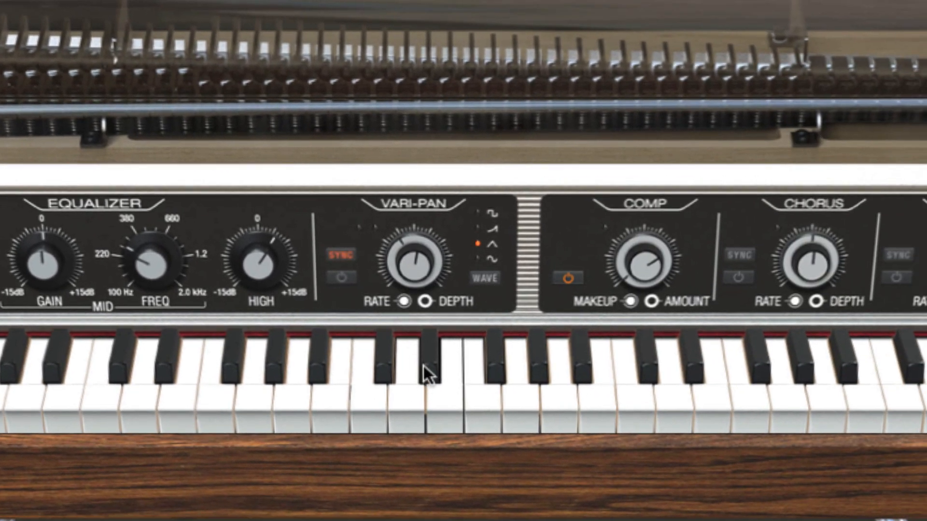
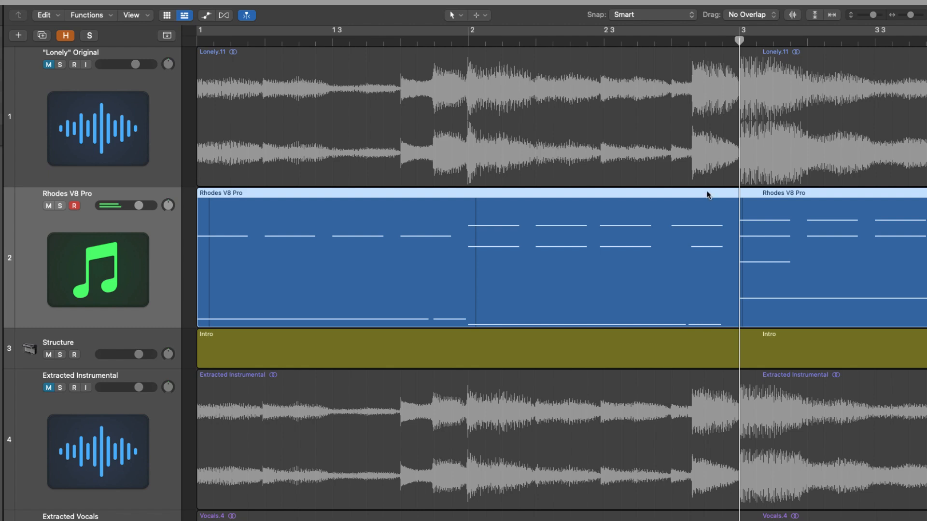
Step: Compare the Rhodes notes with the original song's waveform from bar 3 to the last beat of bar 4
scroll(708, 194, "right", 5)
left_click(752, 42)
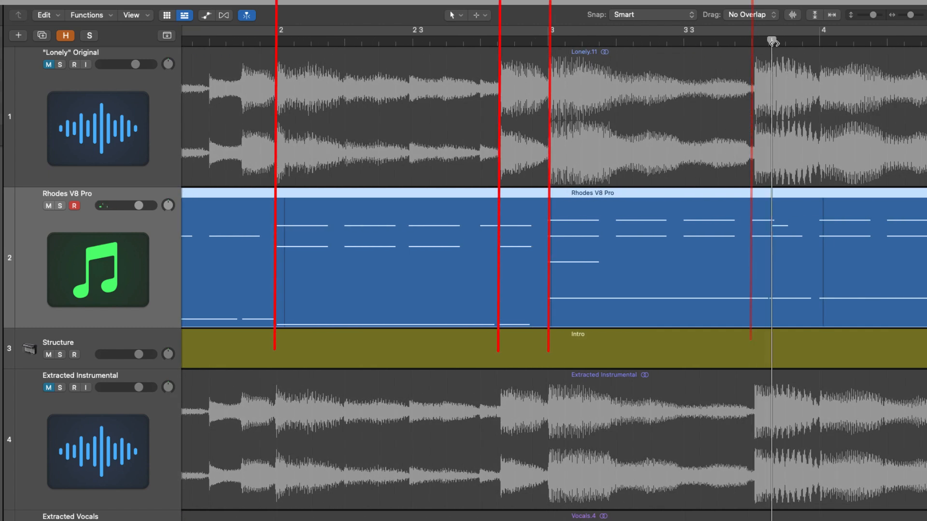
left_click(803, 44)
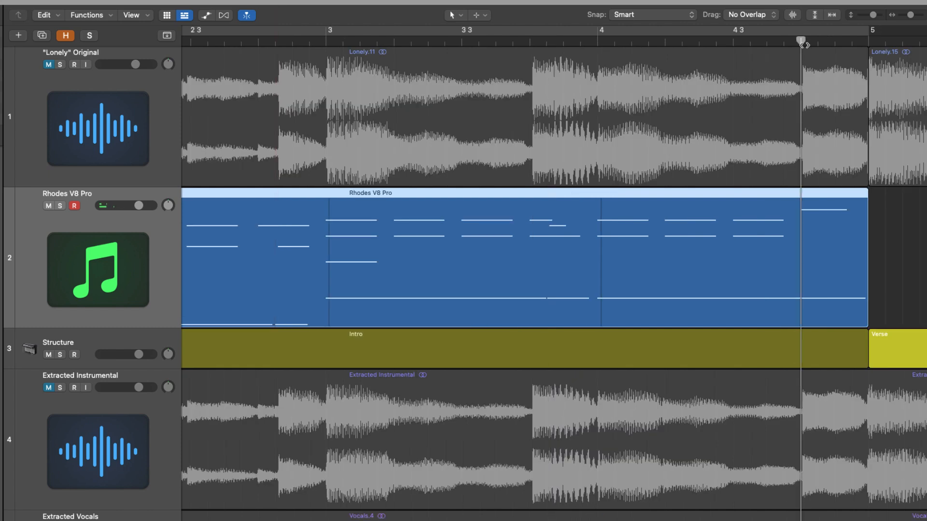
Step: Examine the notes around bars 3 and 4 of the Rhodes intro region in an enlarged Piano Roll and close it
key("super+Left")
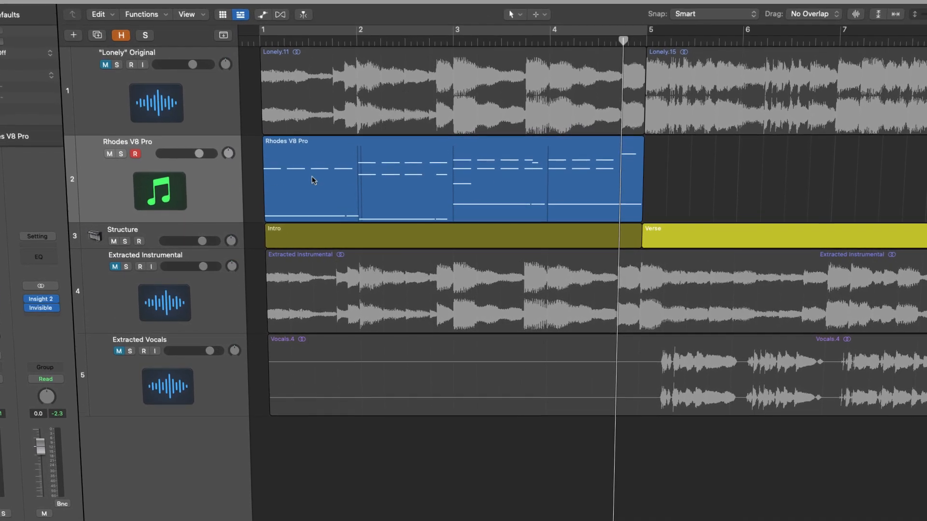
double_click(316, 181)
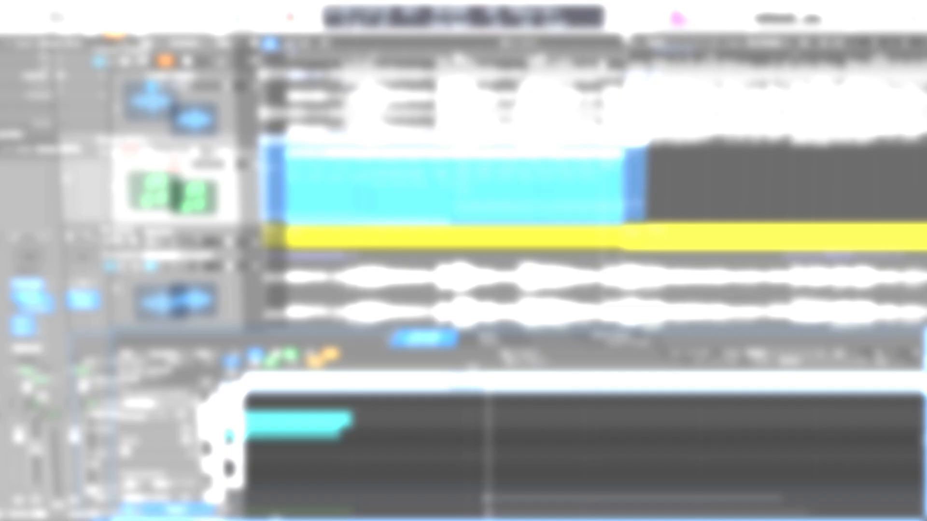
left_click_drag(388, 333, 401, 71)
scroll(437, 268, "left", 7)
left_click(440, 267, "ctrl+alt")
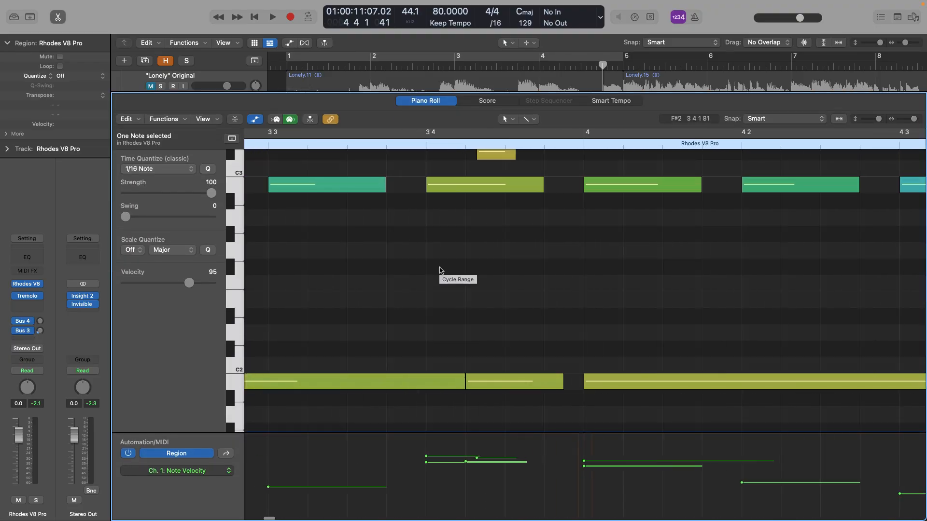
left_click(463, 184)
scroll(472, 186, "left", 3)
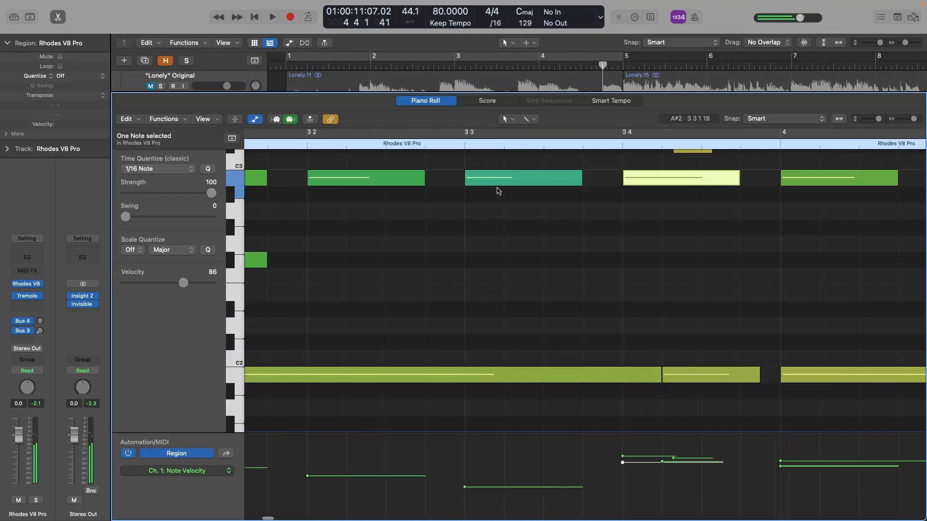
mouse_move(488, 181)
left_mouse_down()
mouse_move(477, 180)
mouse_move(495, 181)
left_mouse_up()
key("p")
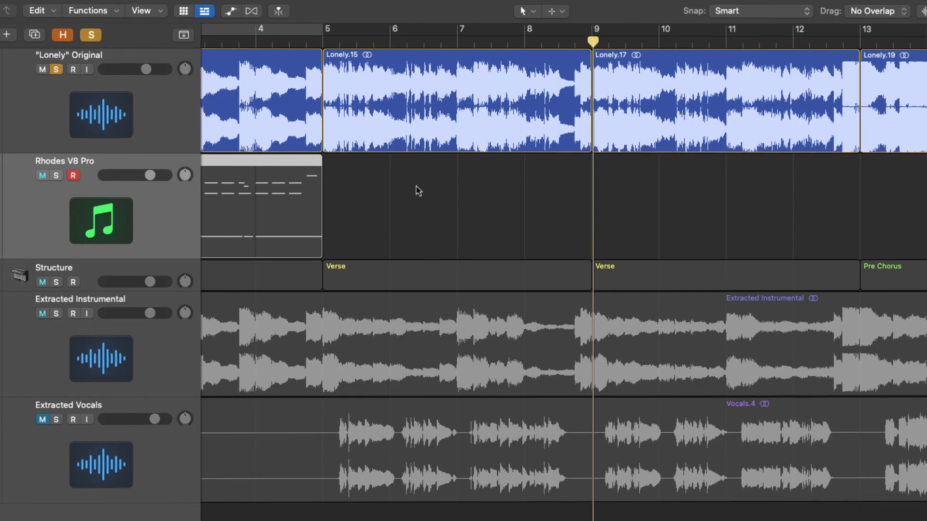
Step: Move the Rhodes V8 Pro track below the Extracted Vocals track
left_click(420, 195)
left_click_drag(99, 222, 99, 520)
scroll(351, 386, "left", 3)
key("super+Left")
scroll(353, 388, "left", 3)
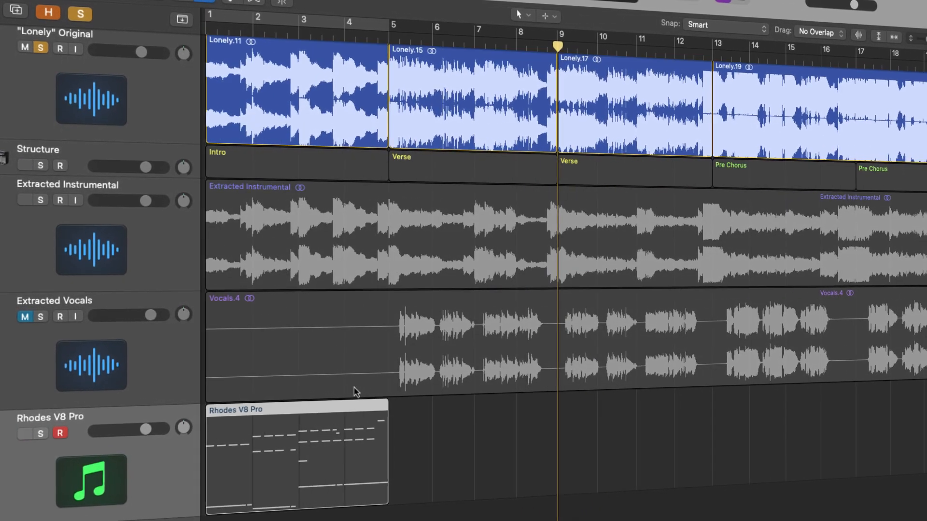
key("super+Up")
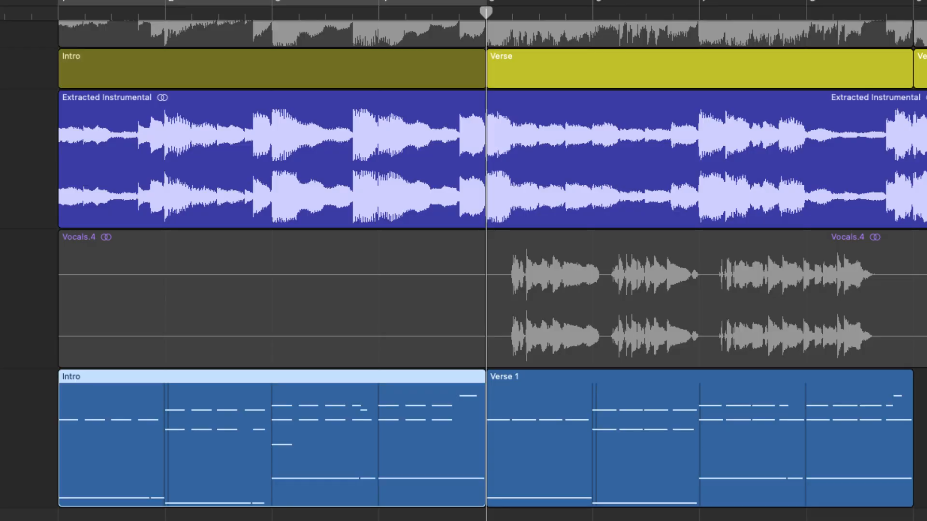
Step: Examine the closing notes in bar 8 of the Verse 1 region in the Piano Roll and close it
key("alt+shift+d")
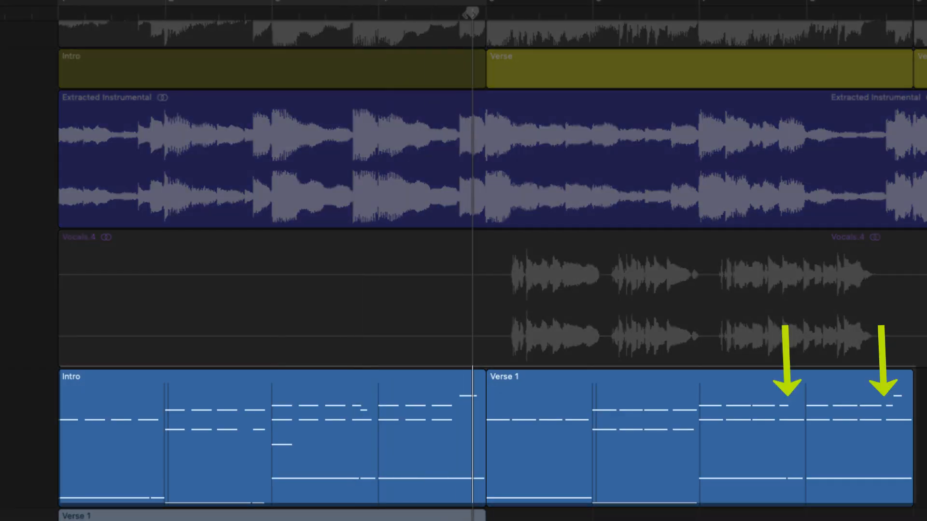
left_click(671, 442)
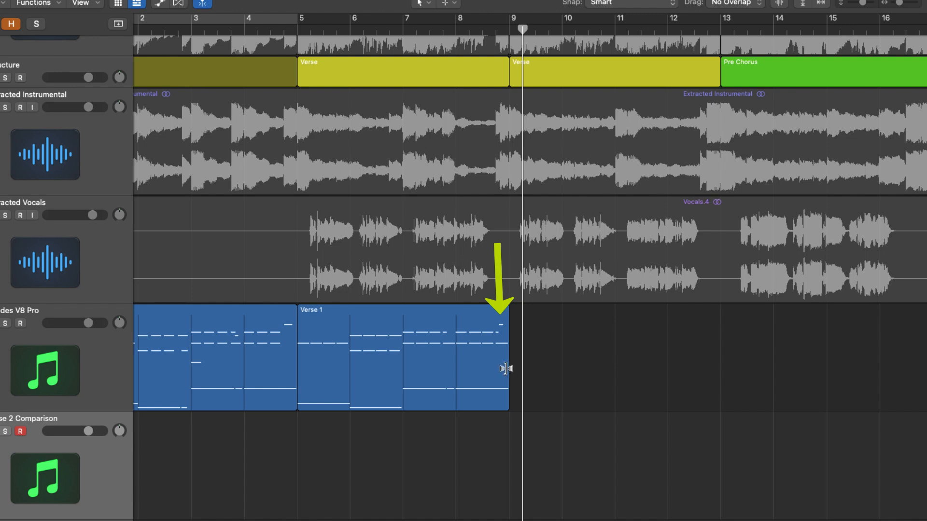
double_click(499, 372)
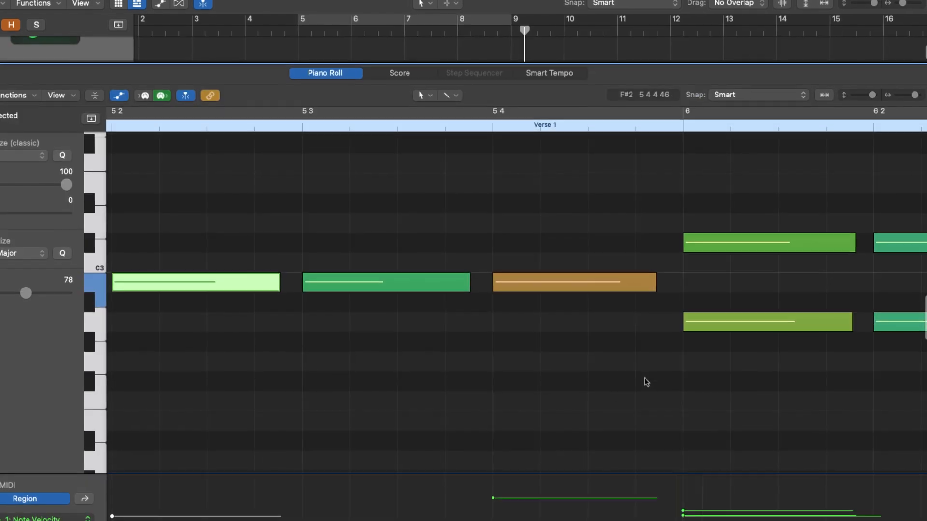
scroll(652, 385, "right", 1)
left_click(684, 236)
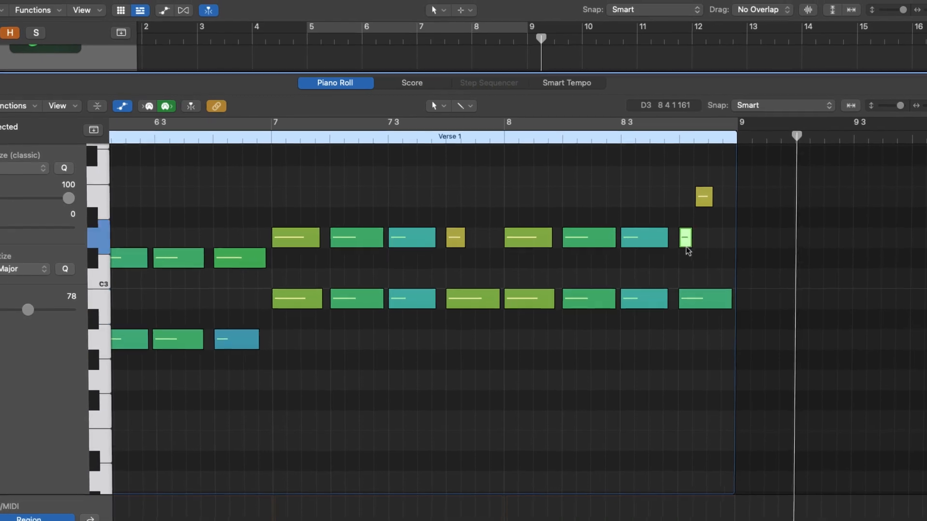
left_click(703, 196)
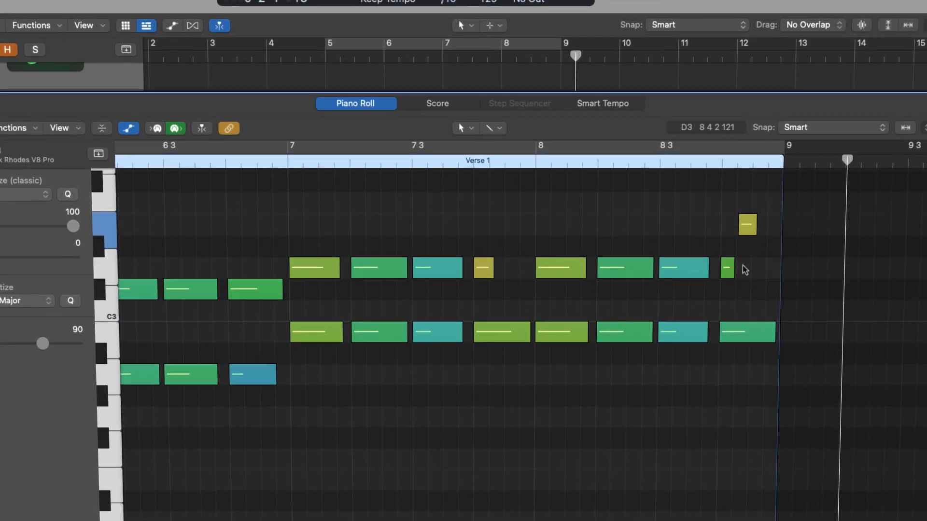
key("p")
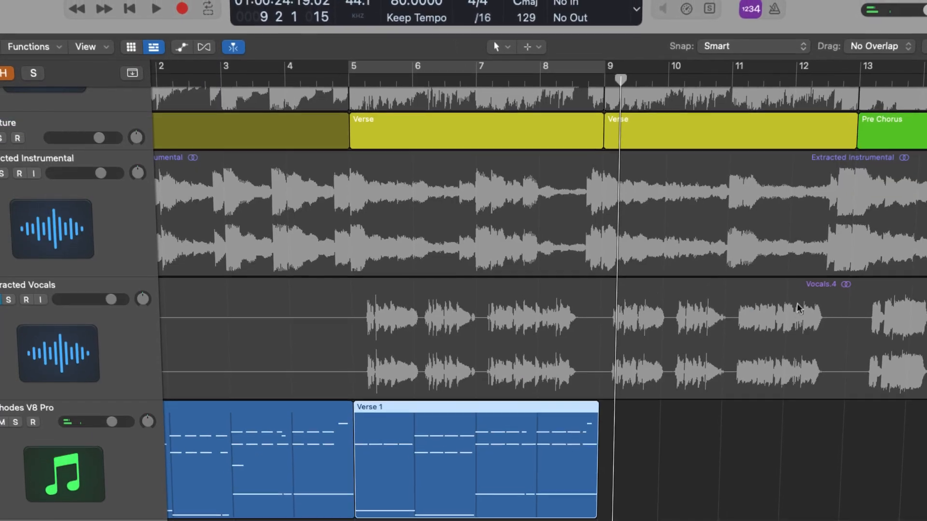
Step: Play the soloed Rhodes track around bar 12 to review the end of the second Verse 1 region
scroll(661, 464, "left", 2)
key("super+Left")
key("super+Up")
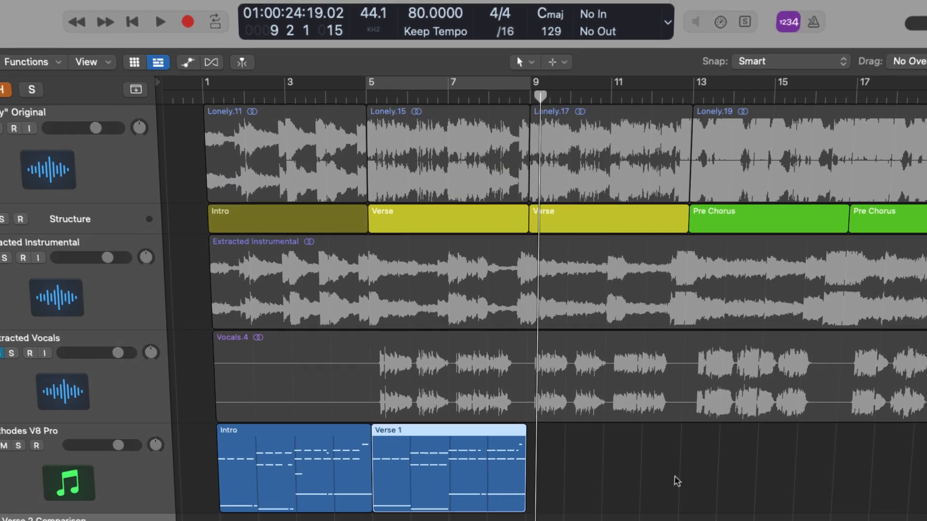
scroll(677, 483, "right", 1)
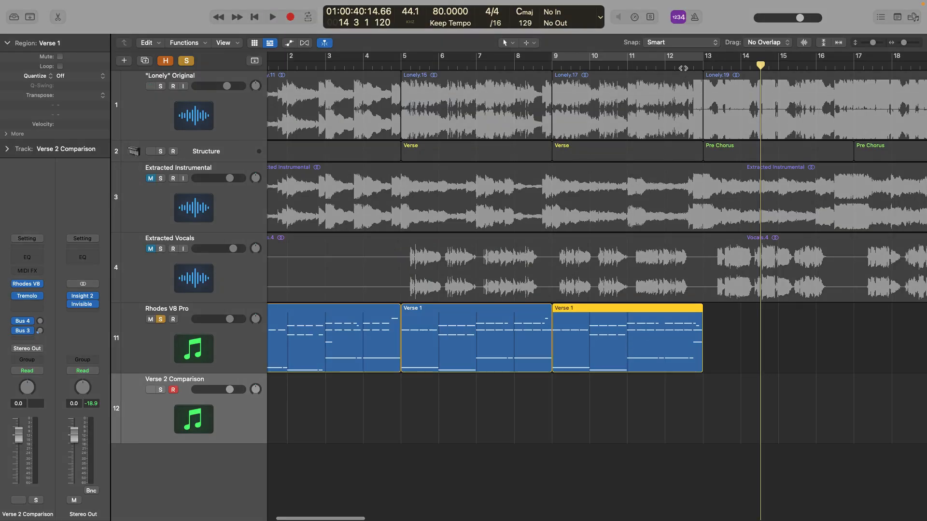
left_click(694, 66)
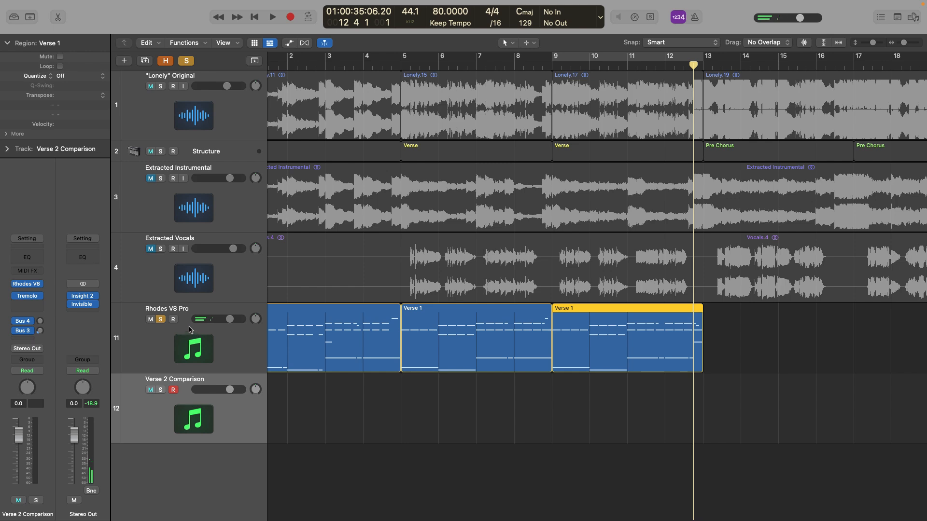
key("space")
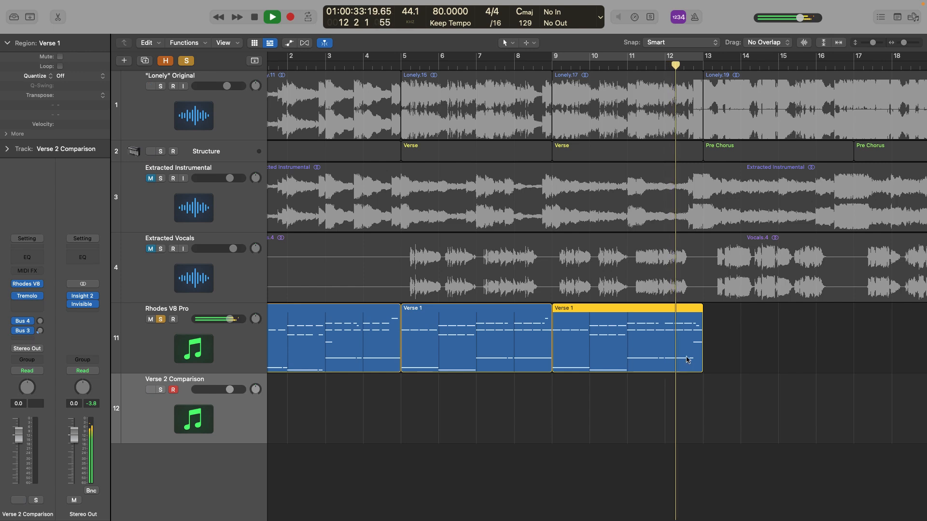
double_click(676, 356)
key("p")
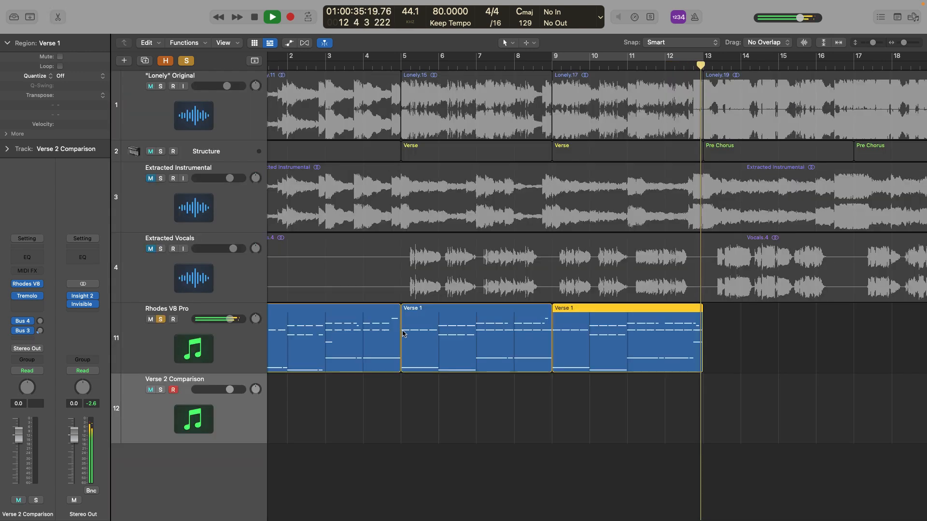
key("space")
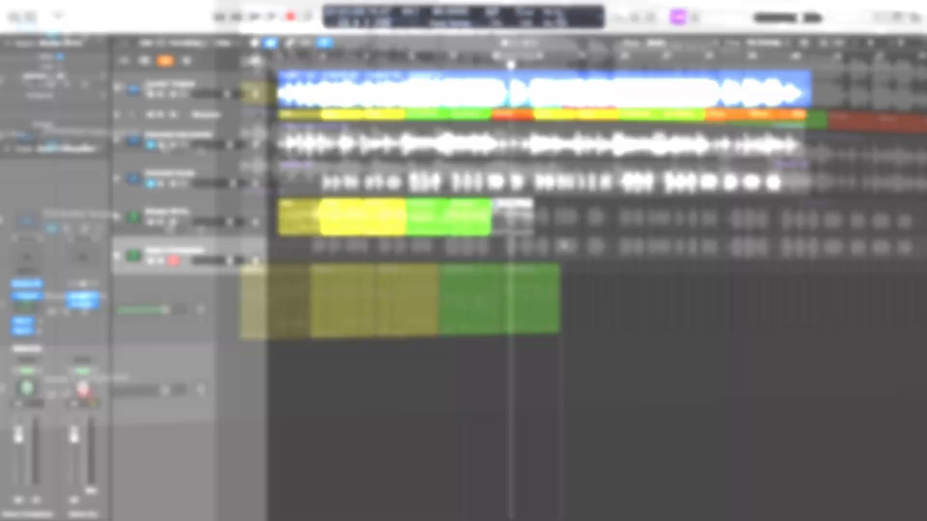
Step: Unmute the Rhodes V8 Pro region under the first Chorus at bars 21 to 25
key("super+Right")
key("super+Right")
key("super+Right")
key("super+Right")
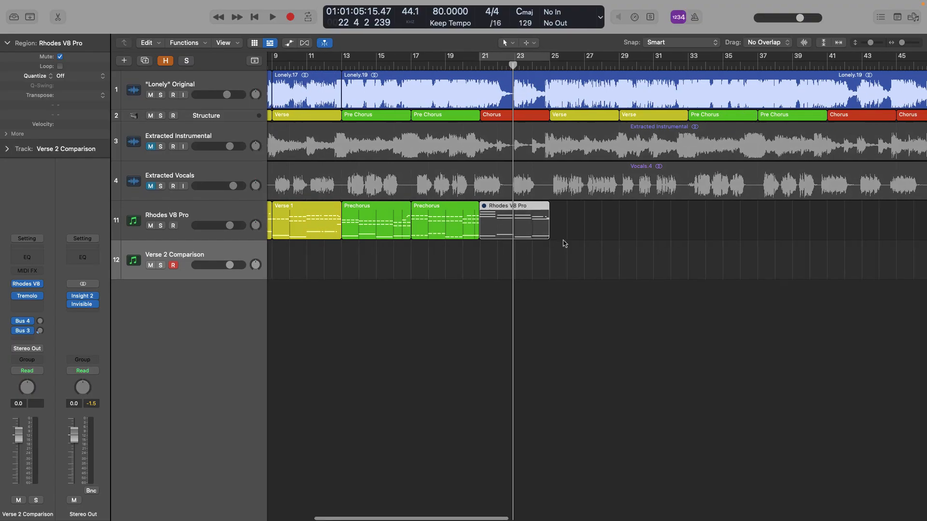
key("ctrl+m")
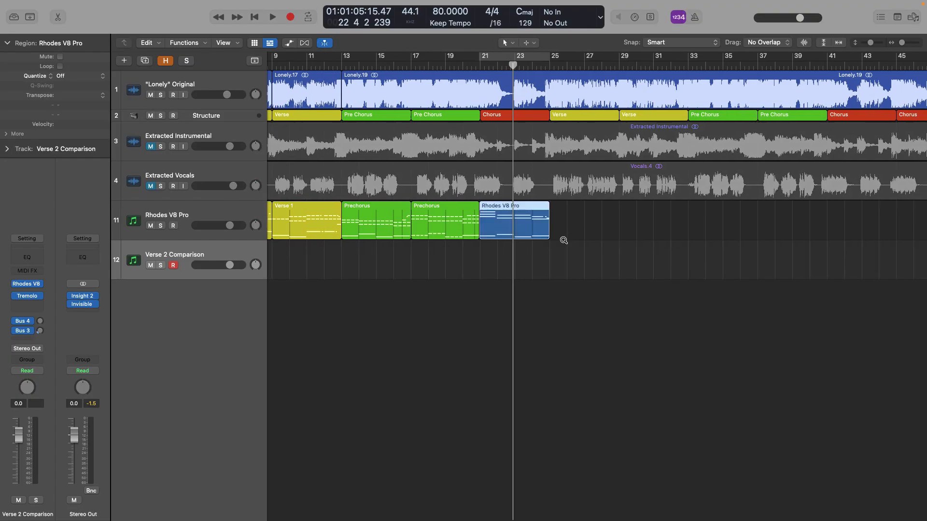
scroll(564, 240, "up", 5)
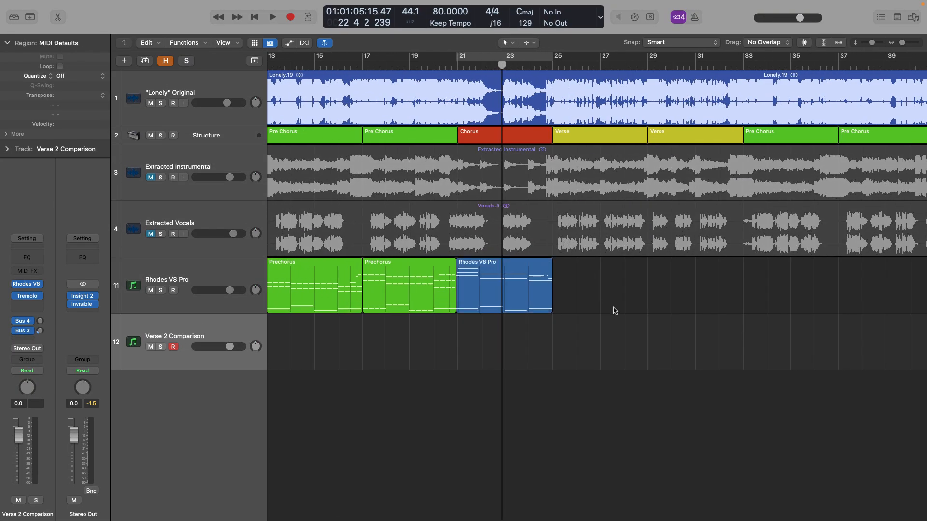
Step: Open the second Prechorus region and the chorus Rhodes region together in the Piano Roll and mute the Extracted Vocals track
left_click_drag(628, 338, 393, 275)
key("e")
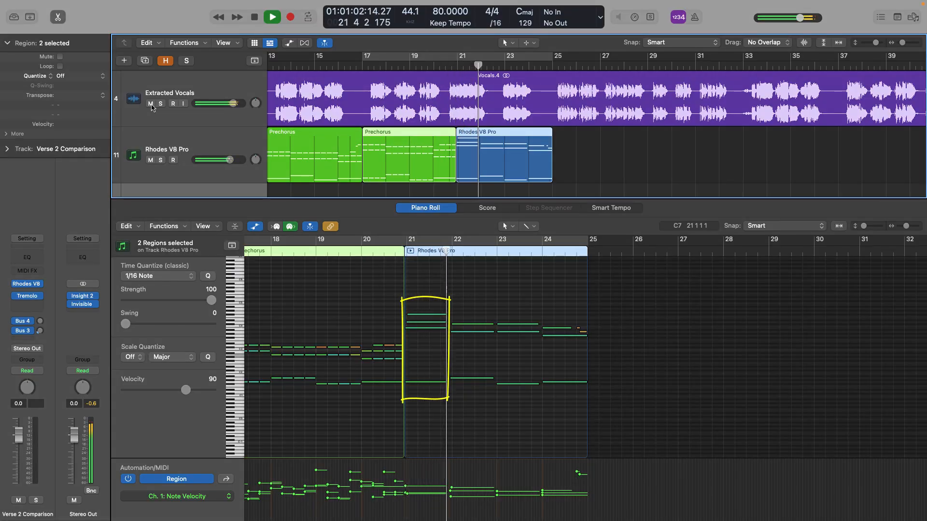
left_click(152, 104)
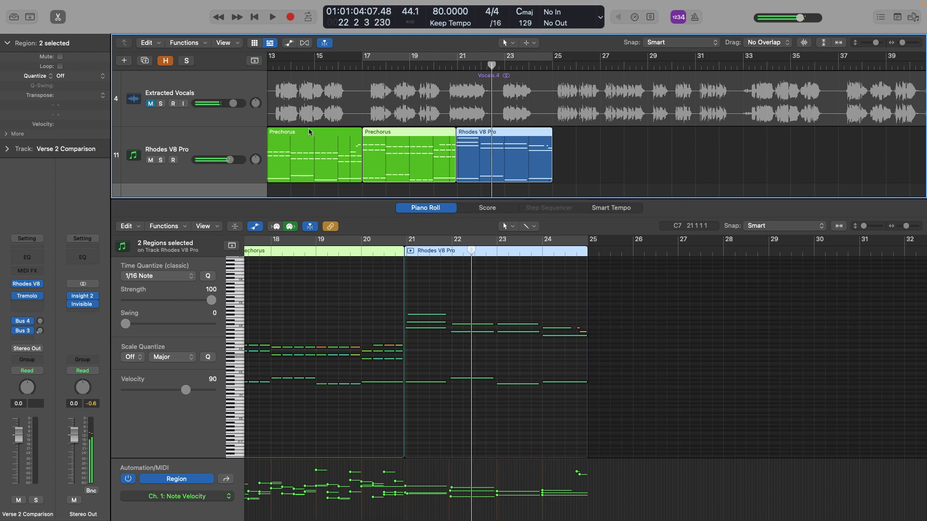
left_click(459, 285, "ctrl+alt")
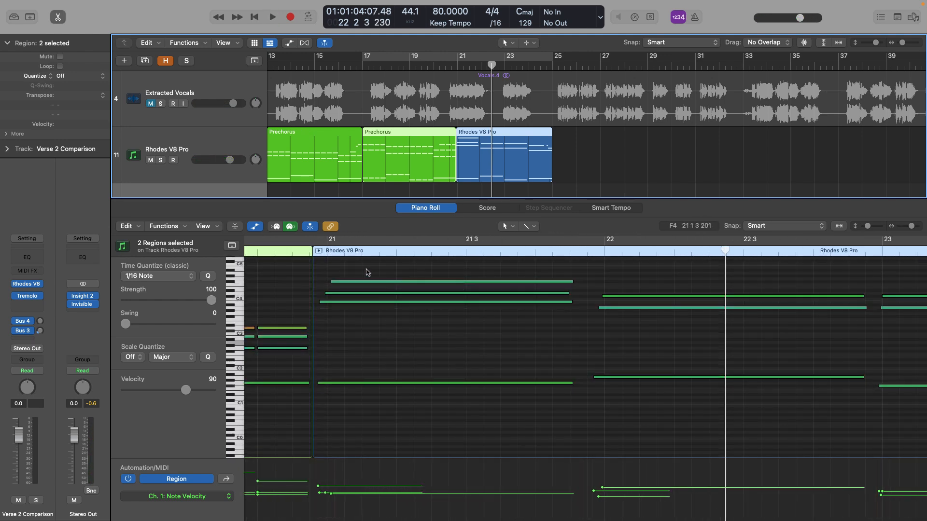
Step: Select the first chord's four notes at bar 21 and play the chorus Rhodes region up to about bar 23
left_click_drag(366, 273, 355, 396)
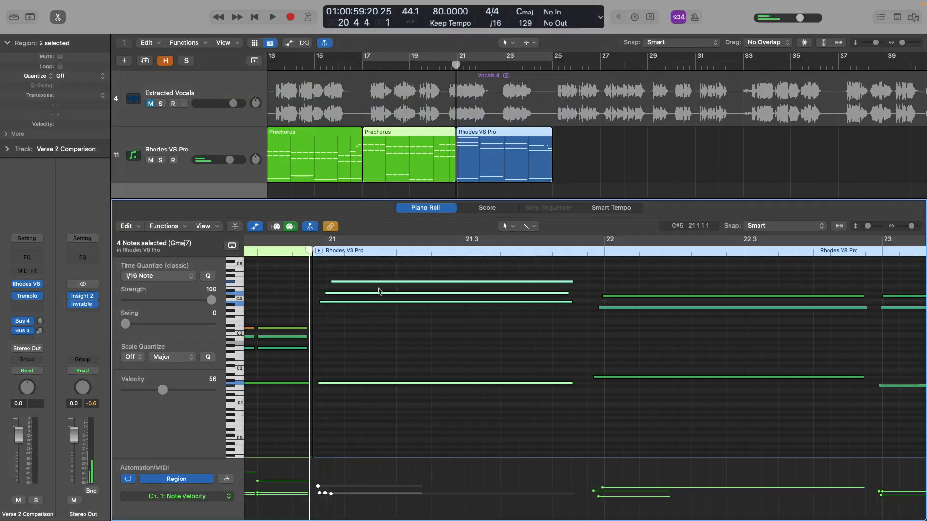
key("space")
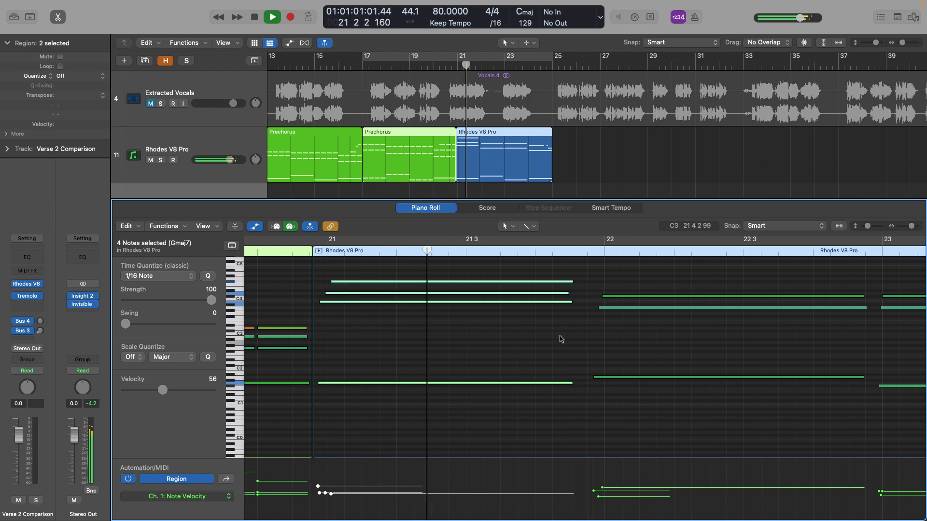
left_click(595, 345)
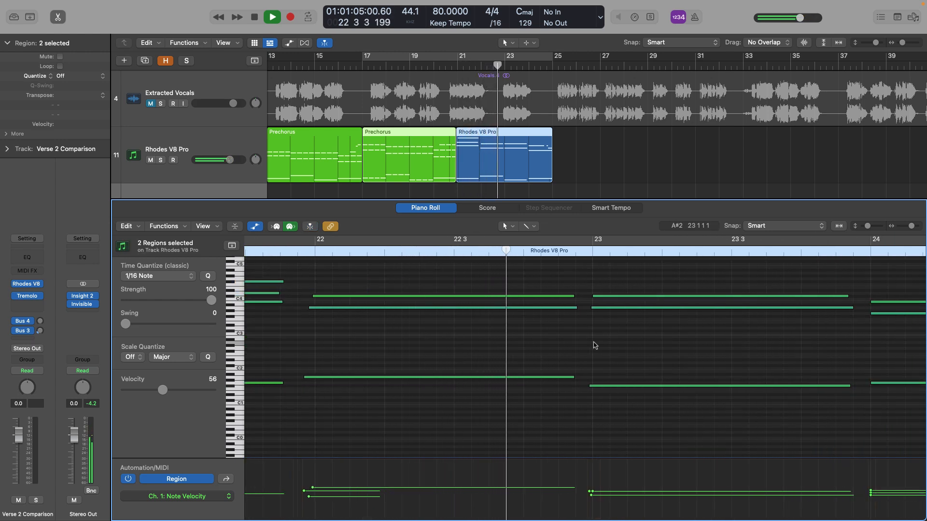
key("space")
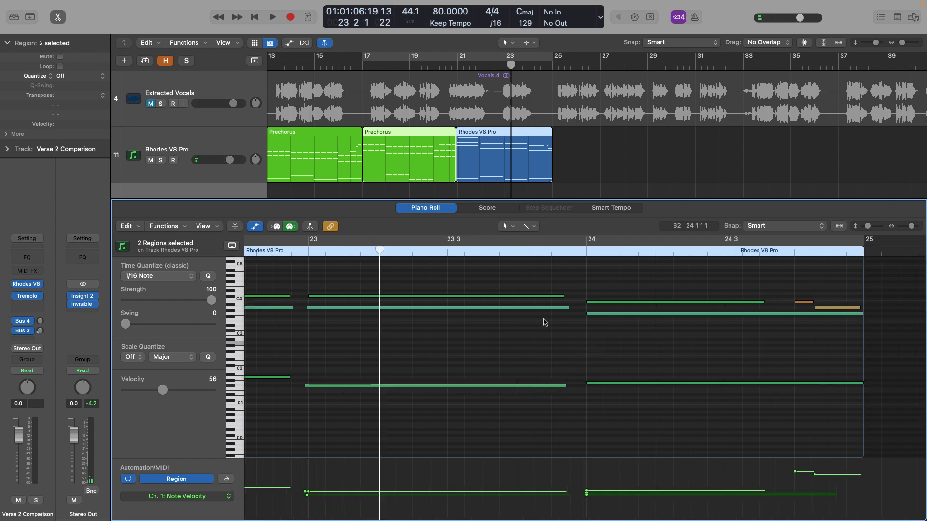
Step: Play the second Prechorus region from about bar 19 into the chorus to compare their chord voicings
scroll(544, 322, "left", 10)
scroll(544, 322, "right", 3)
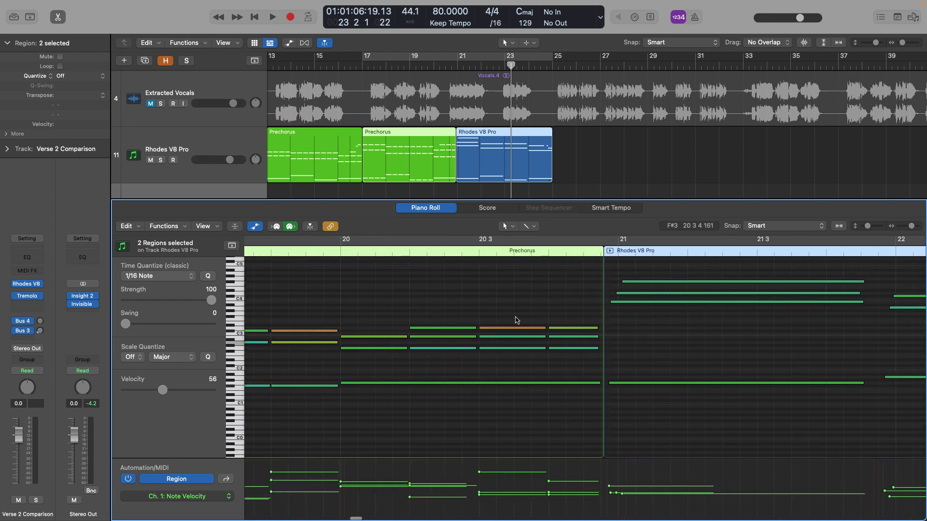
left_click(347, 65)
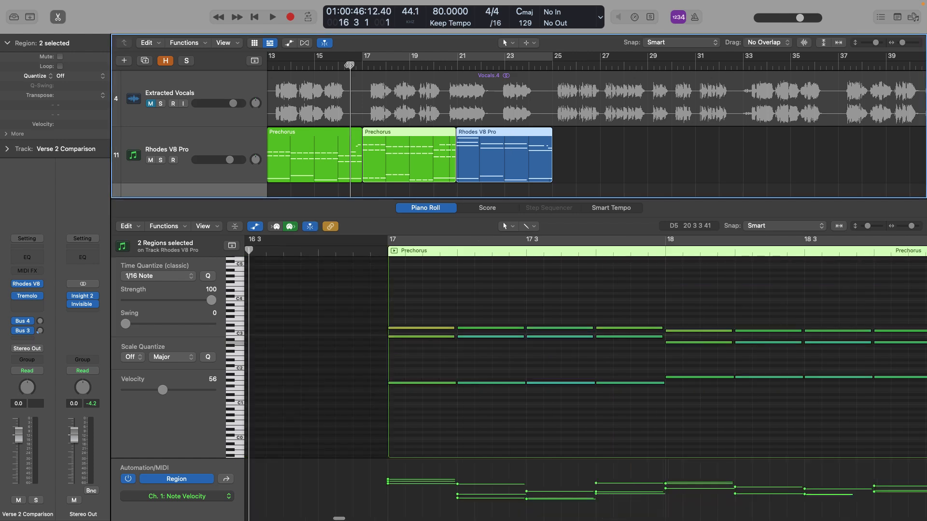
left_click(419, 67)
key("space")
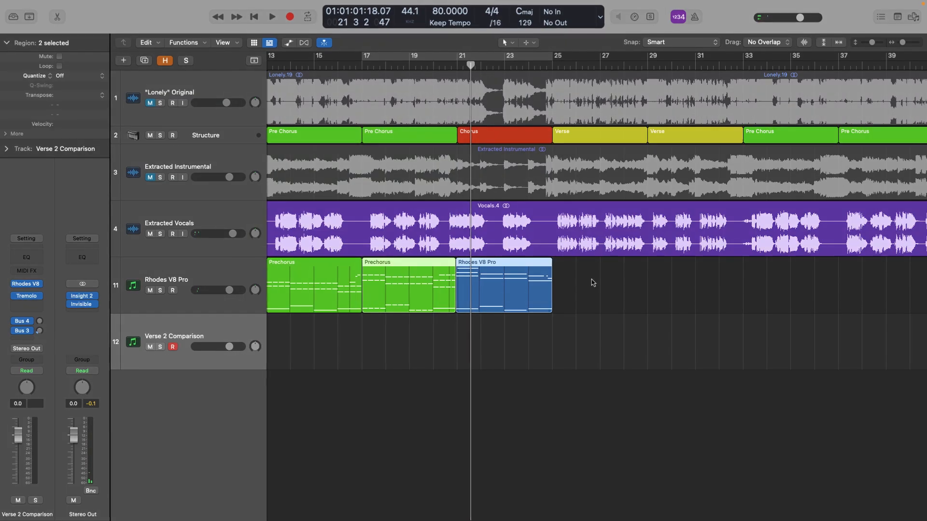
Step: Deselect the regions, switch on Vari-Pan in the Rhodes V8 Pro plug-in and move its window while playing the chorus
left_click(591, 281)
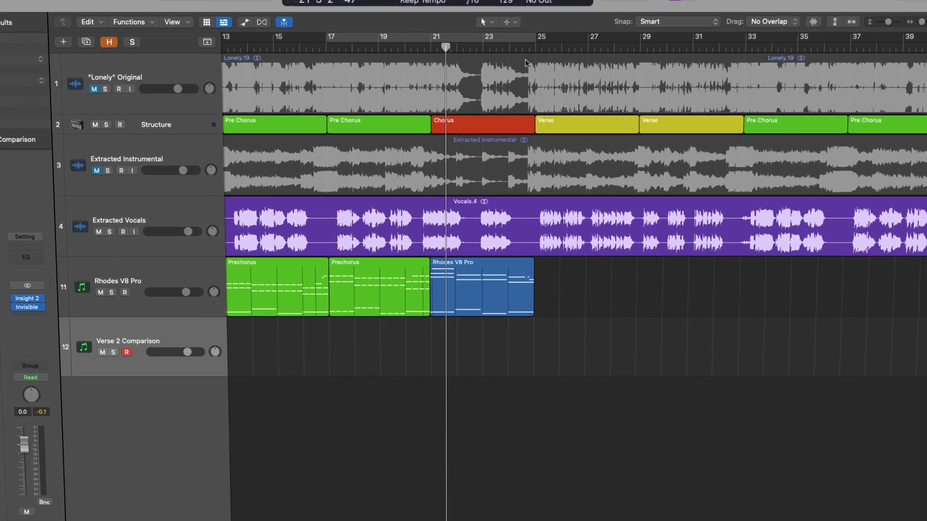
left_click(155, 273)
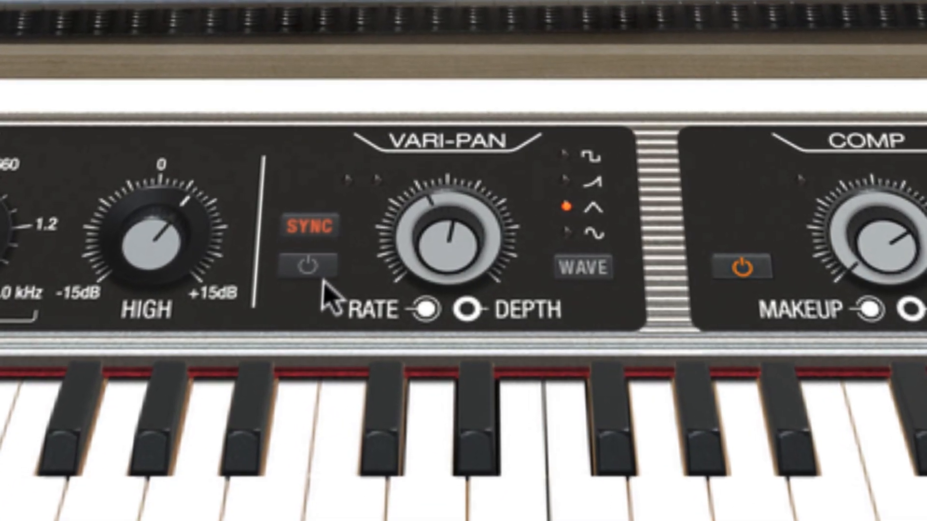
left_click(319, 270)
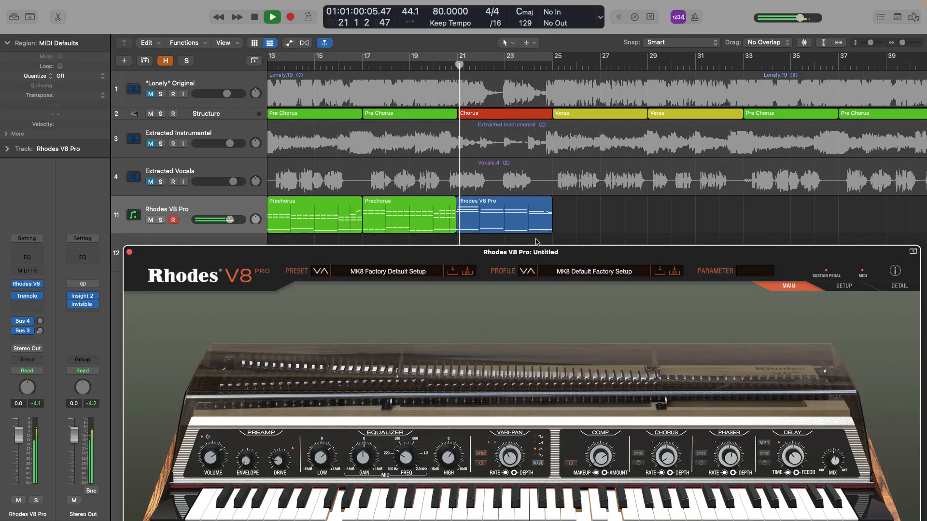
left_click_drag(537, 250, 537, 228)
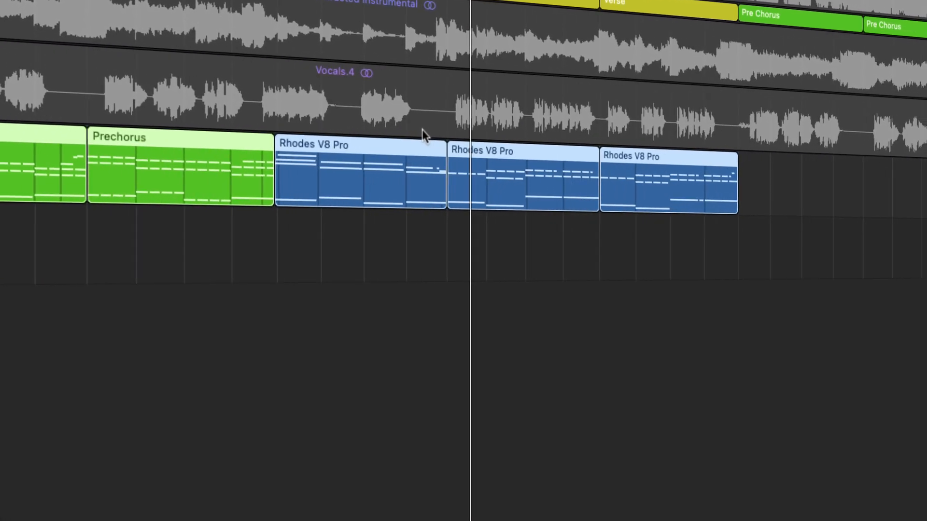
Step: Unmute and re-mute the Extracted Vocals track, and open the Rhodes V8 Pro region at bar 25 in the Piano Roll
left_click(150, 181)
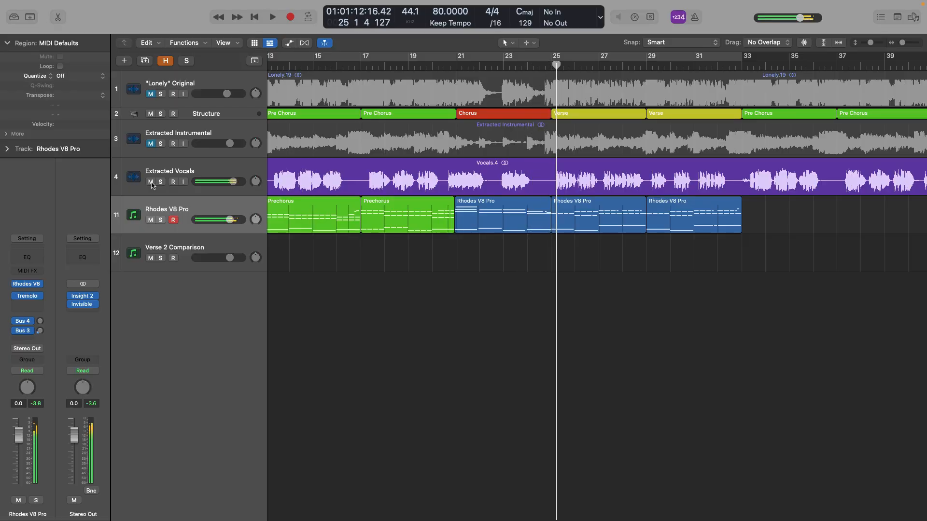
left_click(151, 182)
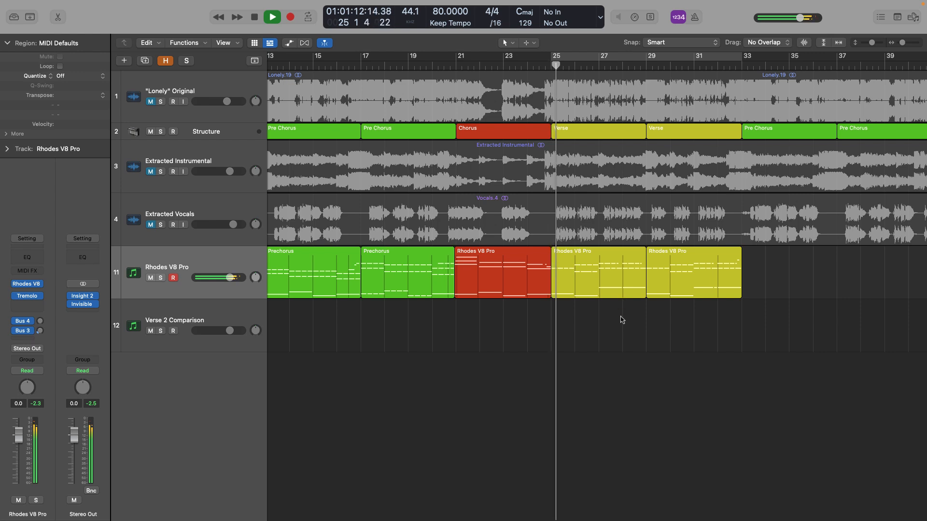
left_click(610, 286)
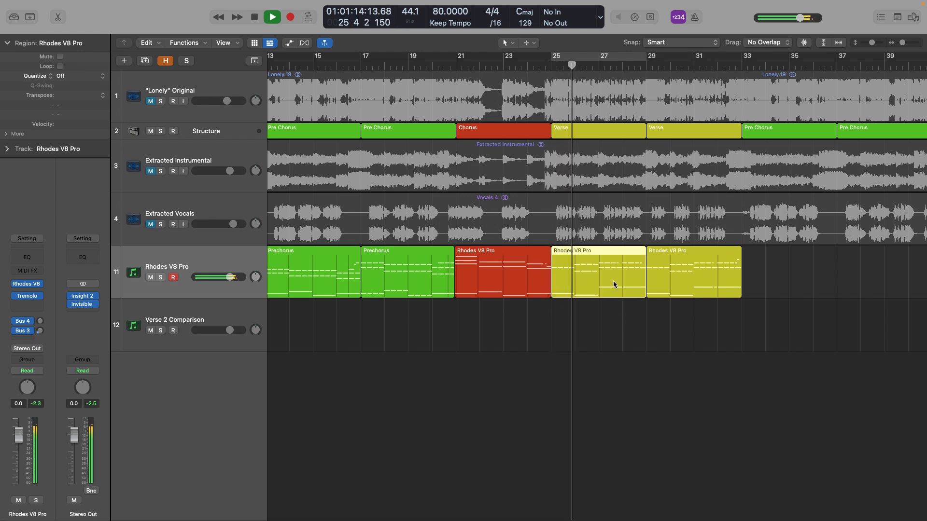
double_click(613, 280)
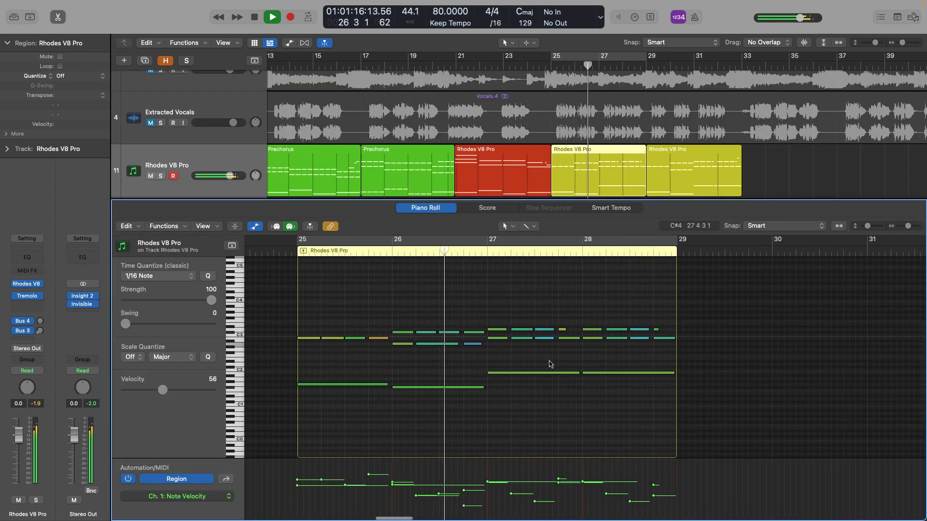
Step: Raise the velocity of all notes in the Rhodes region at bars 25 to 29 to 39 and close the Piano Roll
key("super+a")
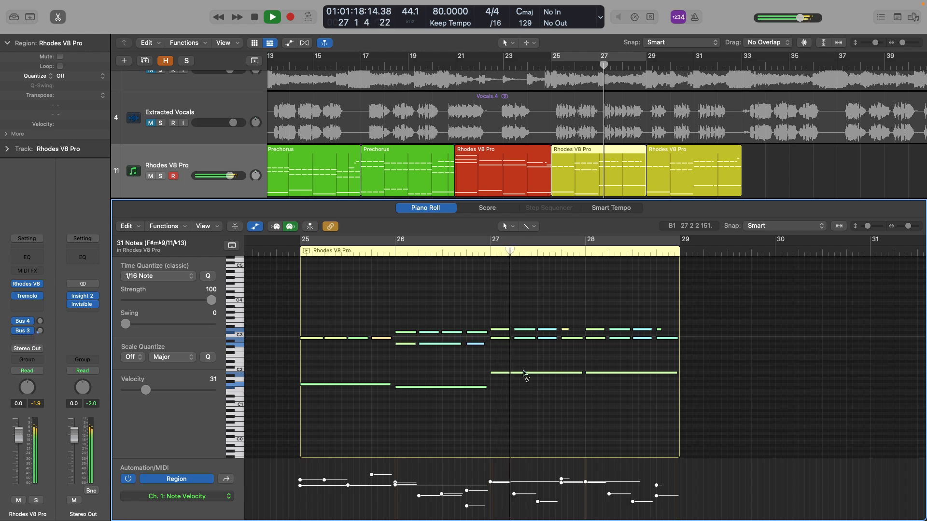
left_click_drag(523, 373, 525, 368)
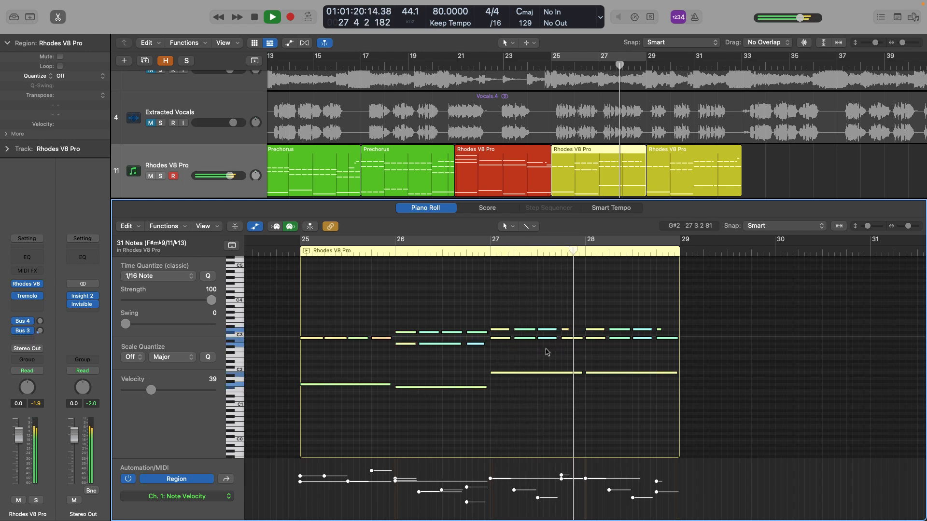
key("p")
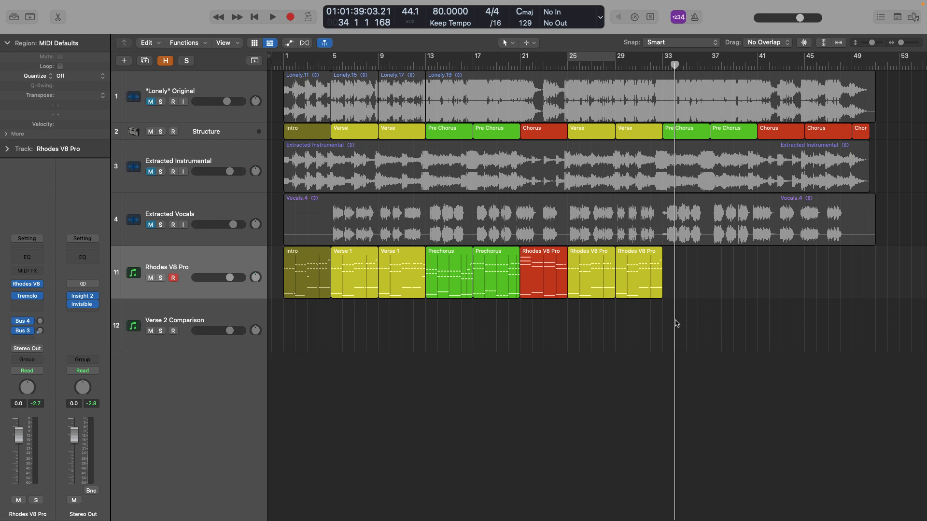
Step: Open the Rhodes region at bars 29 to 33 in the Piano Roll, play its ending in bar 32 and close the editor
double_click(642, 293)
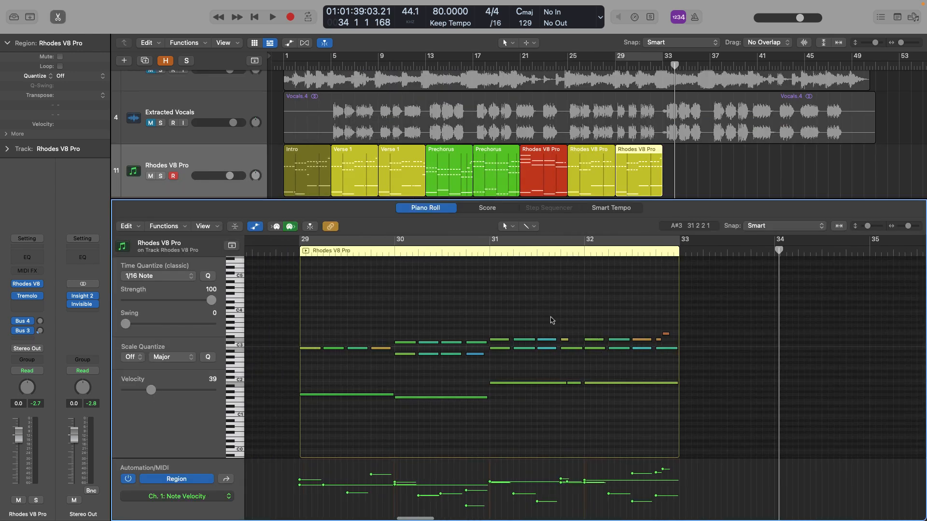
double_click(657, 253)
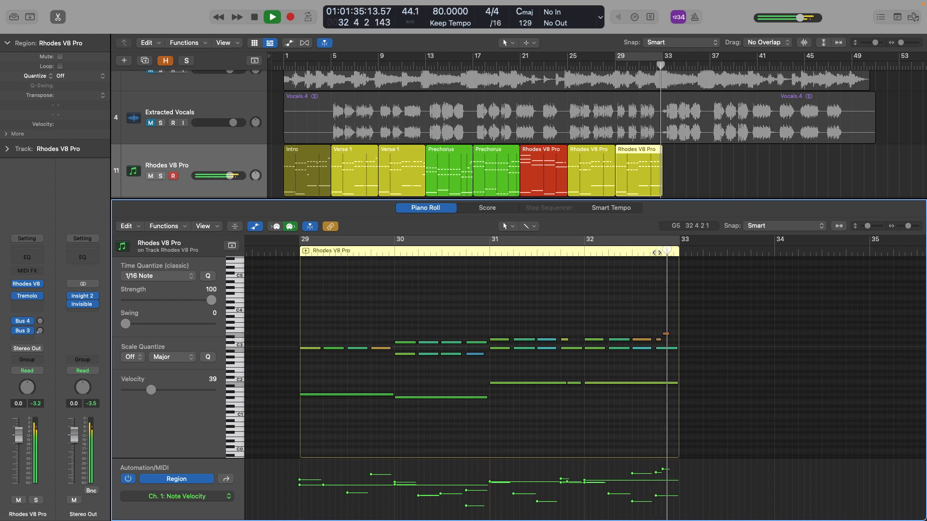
key("space")
key("e")
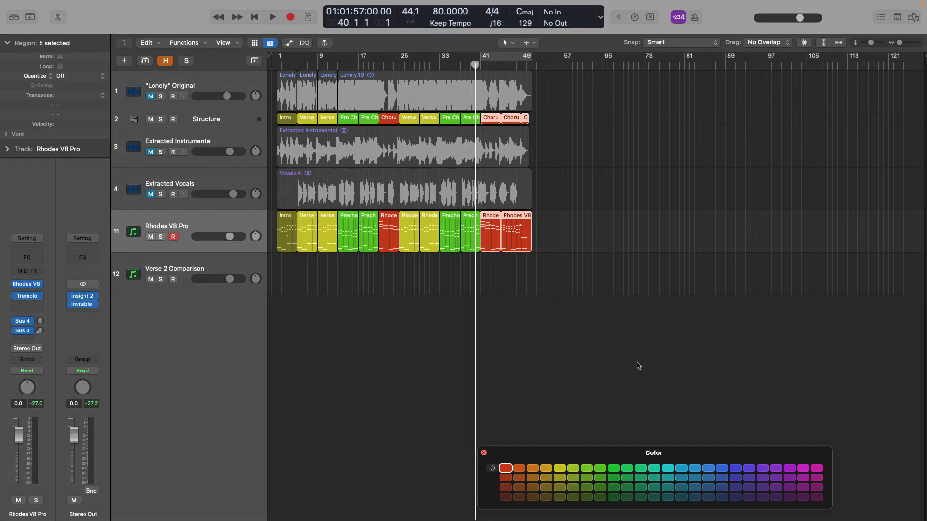
Step: Close the colour palette, deselect the regions and play the Rhodes track from bar 40 into the final choruses
key("alt+c")
left_click(638, 363)
scroll(638, 362, "right", 5)
key("space")
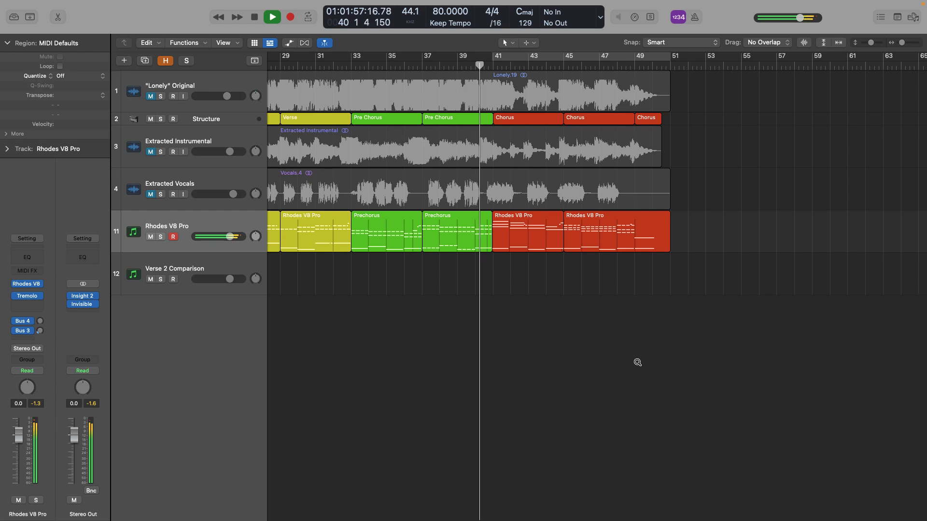
scroll(637, 362, "up", 3)
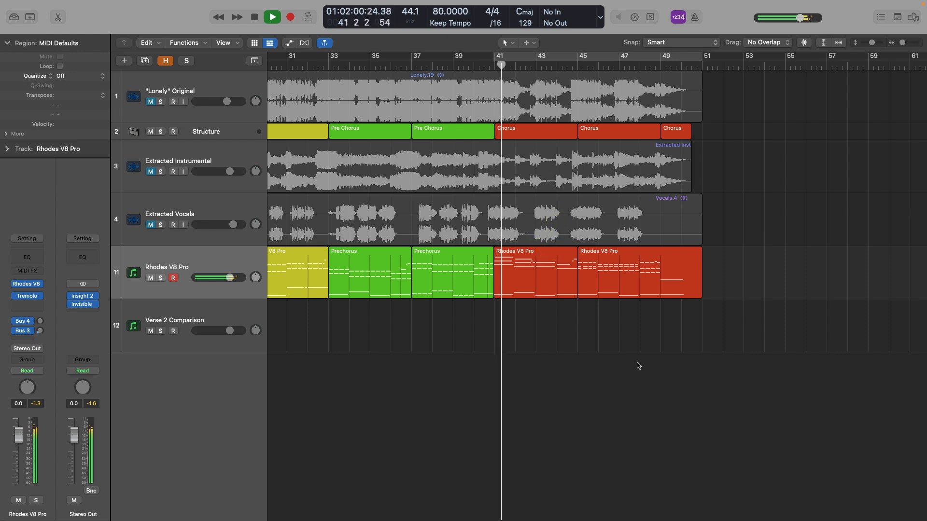
scroll(639, 365, "left", 10)
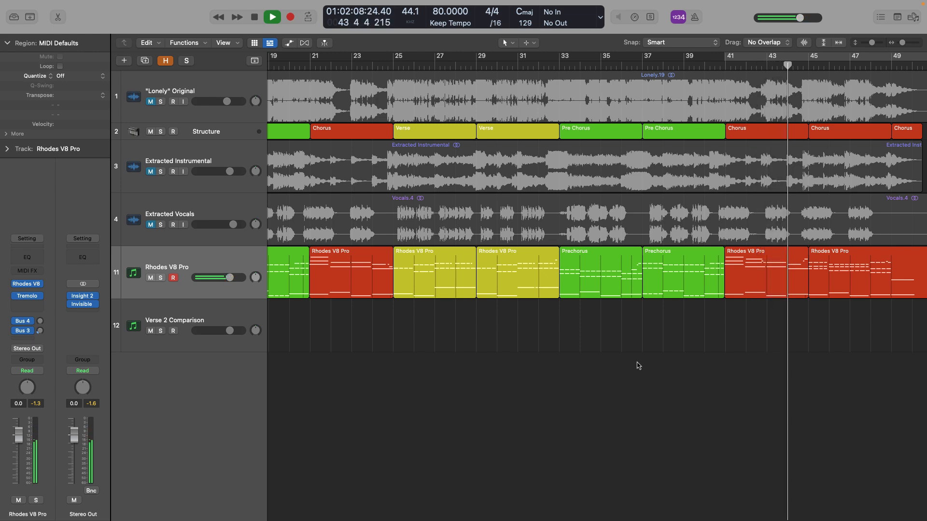
Step: Open the two final chorus Rhodes regions, starting at bars 41 and 45, together in the Piano Roll
double_click(748, 292)
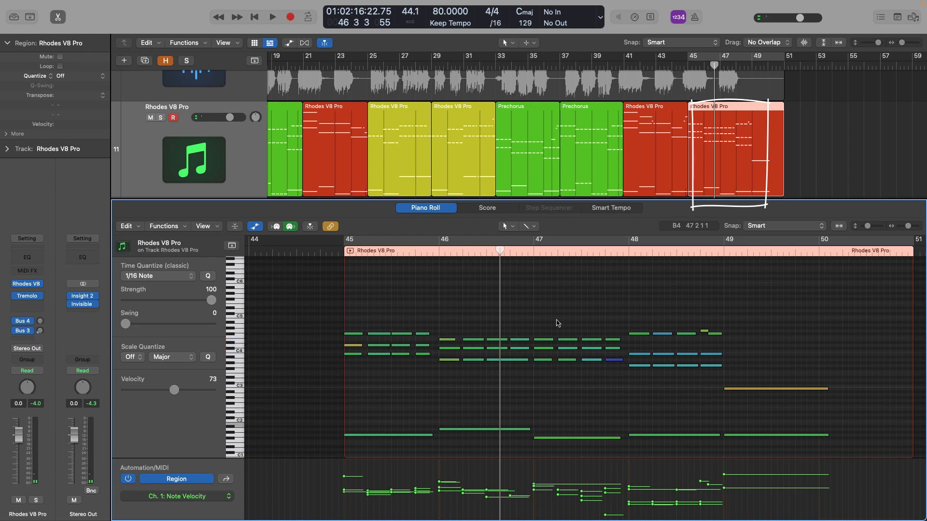
scroll(558, 323, "down", 1)
left_click(650, 167, "shift")
scroll(532, 304, "down", 3)
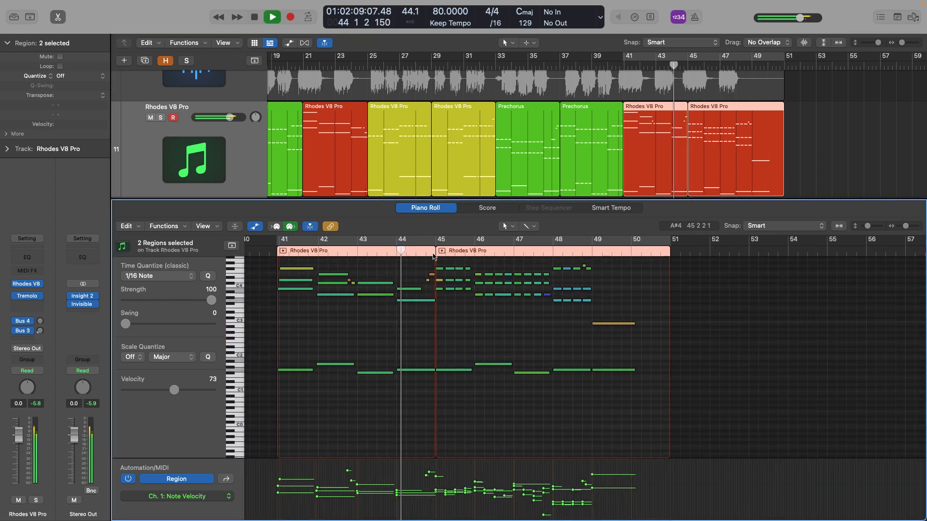
Step: Play the transition between the two final chorus regions and the ending notes from bar 48
key("space")
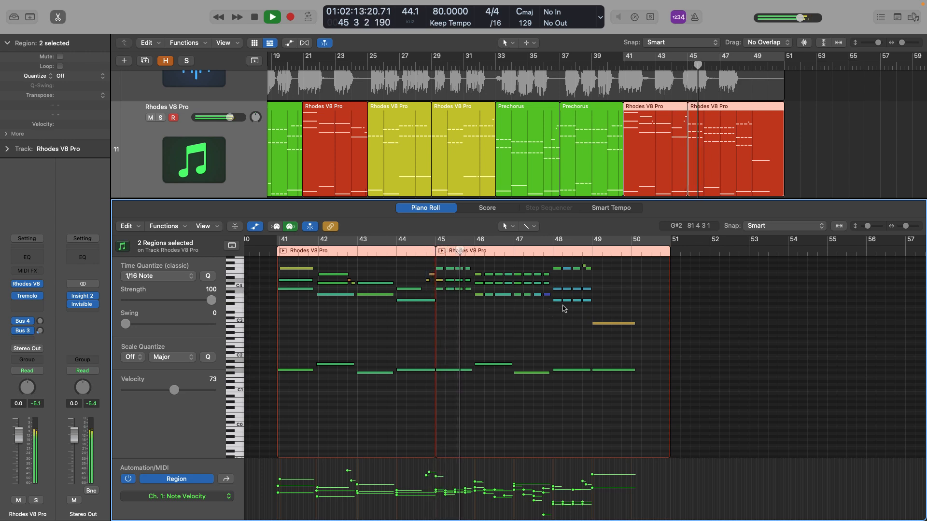
scroll(563, 299, "up", 3)
key("space")
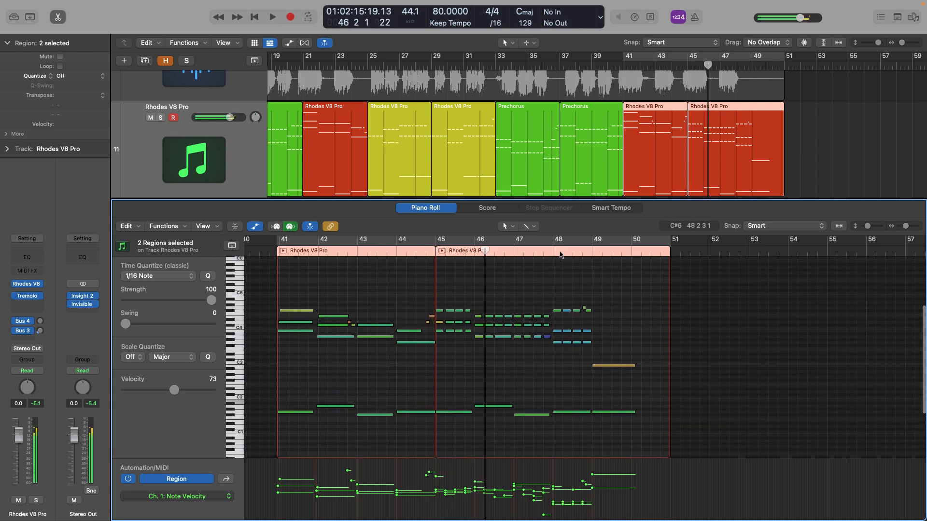
double_click(554, 254)
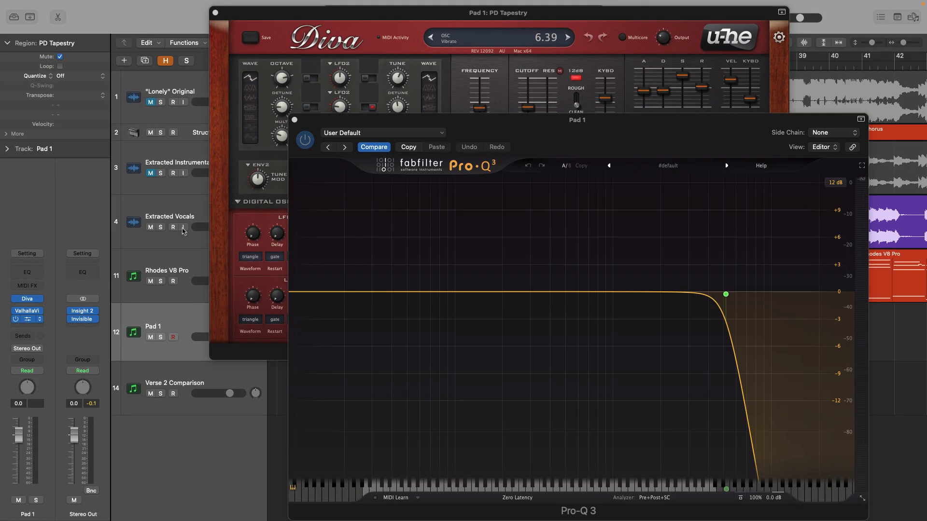
Step: Close the Pro-Q 3 equalizer window of Pad 1 and the Musical Typing keyboard
left_click(295, 119)
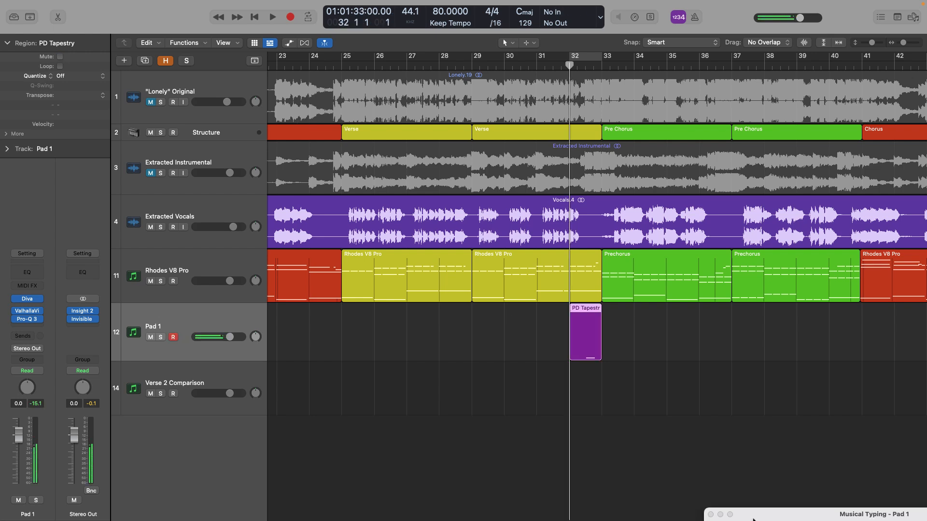
key("super+k")
key("space")
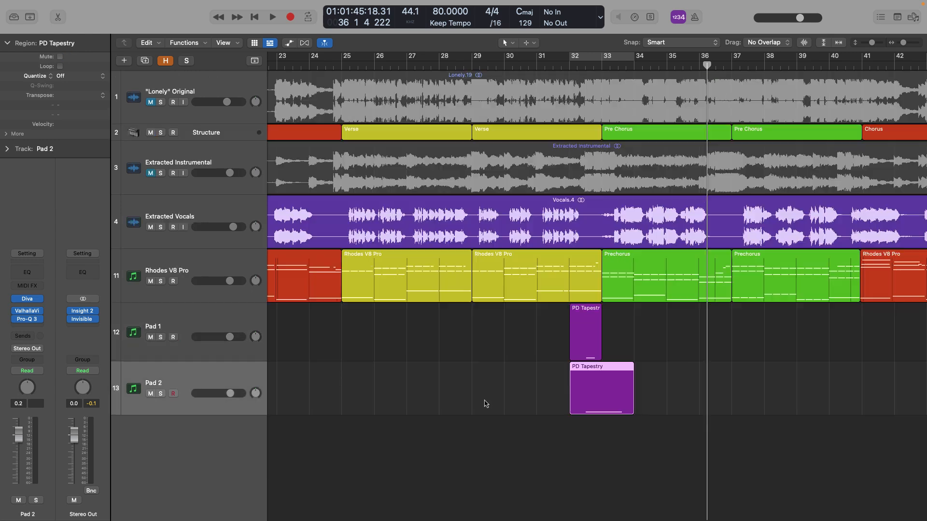
Step: Play the PD Tapestry regions from bar 32 with the Pad 2 and Pad 1 tracks soloed
key("shift+Return")
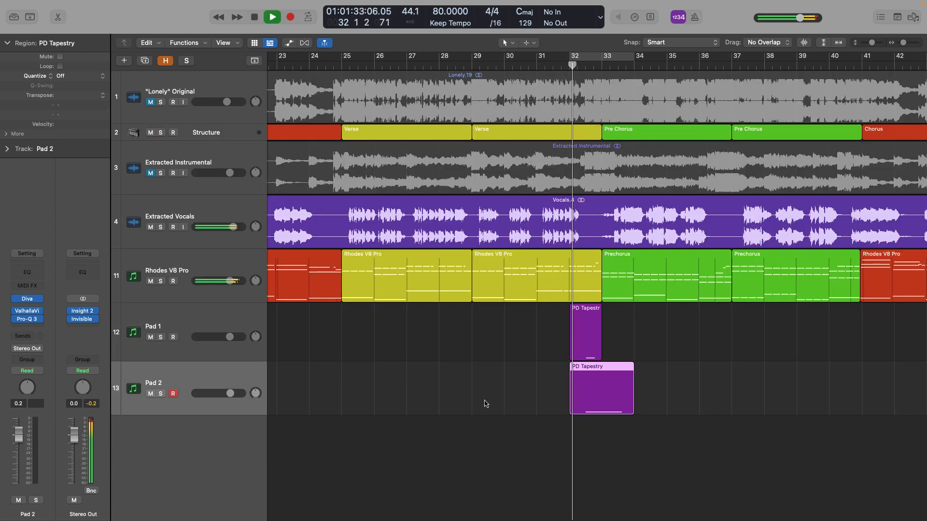
left_click(161, 393)
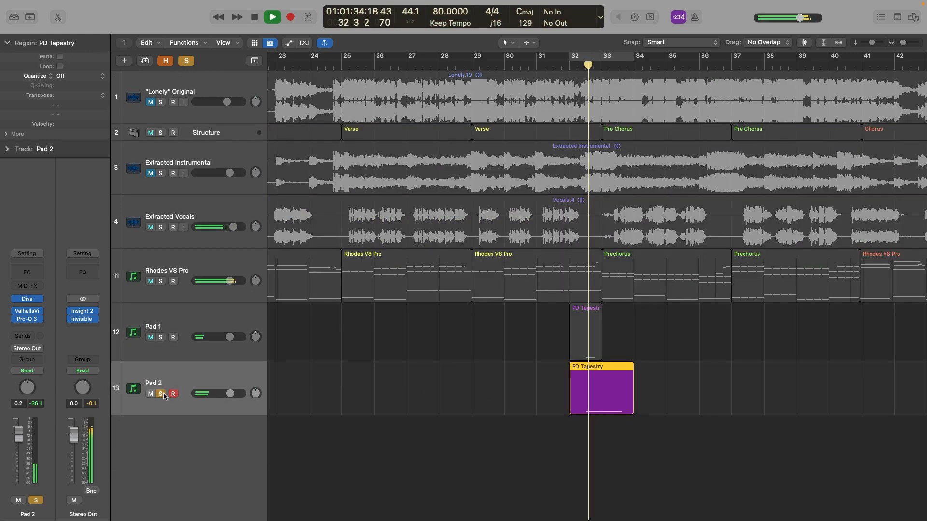
left_click(161, 337)
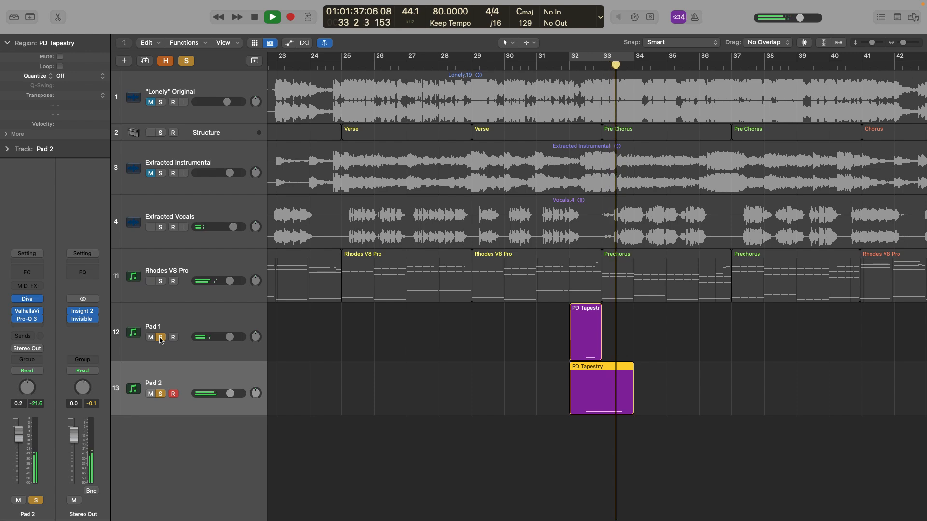
key("space")
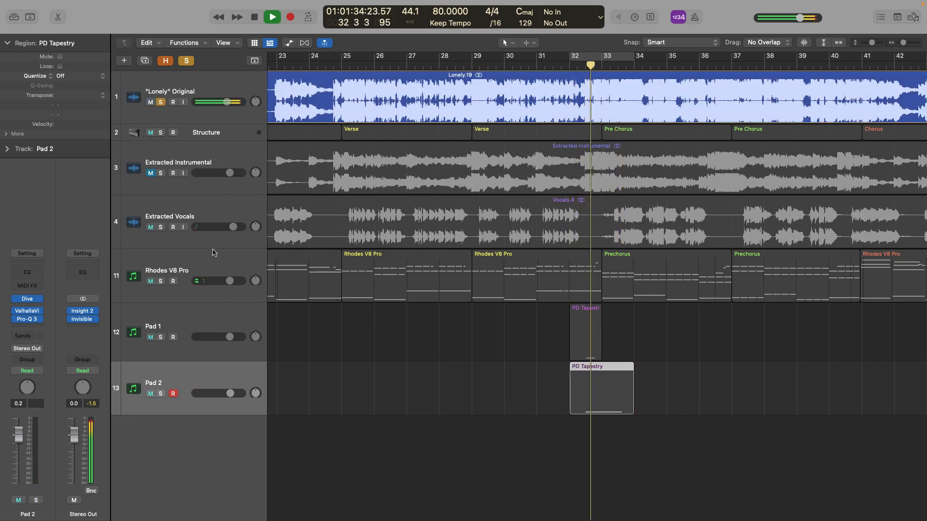
Step: Unsolo the "Lonely" Original track and play the recreated Rhodes and pad layers from bar 32 for comparison
key("space")
left_click(160, 102)
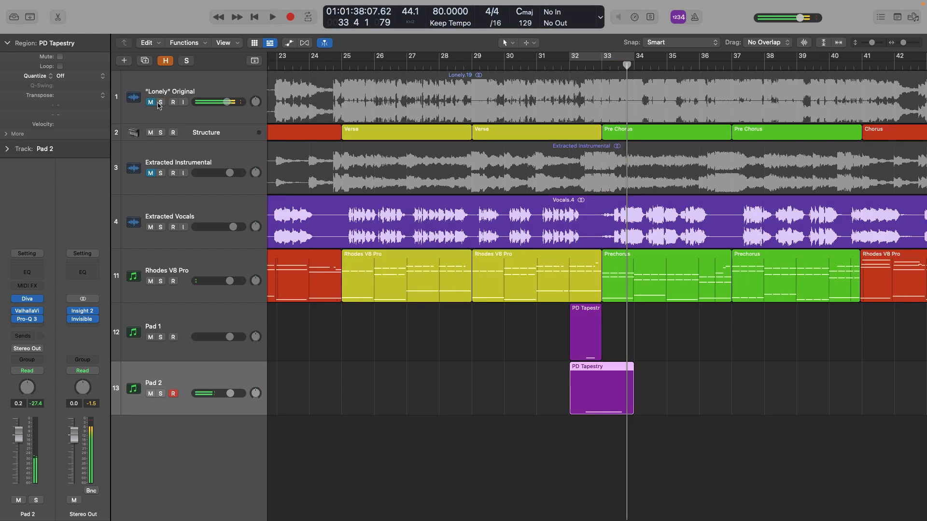
key("space")
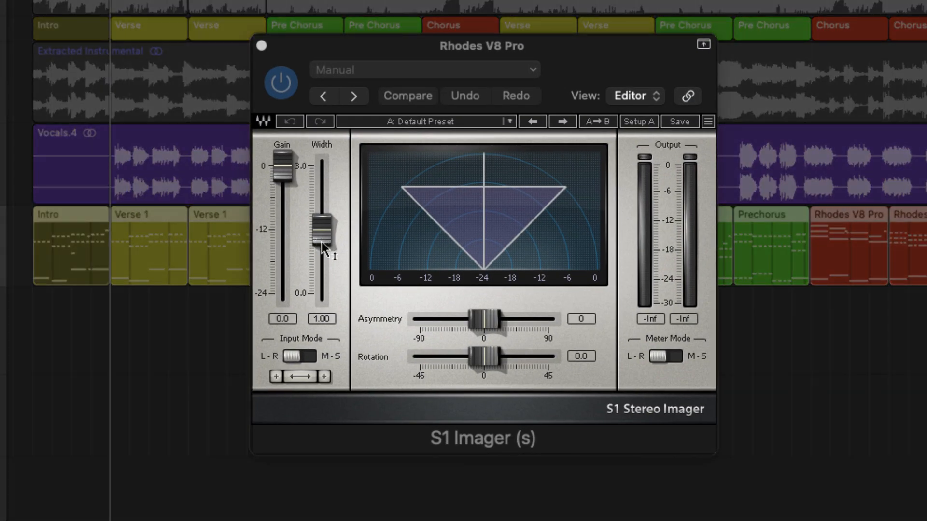
Step: Narrow the Rhodes V8 Pro track's stereo image in S1 Imager by lowering the Width below 0.95
left_click_drag(322, 243, 322, 245)
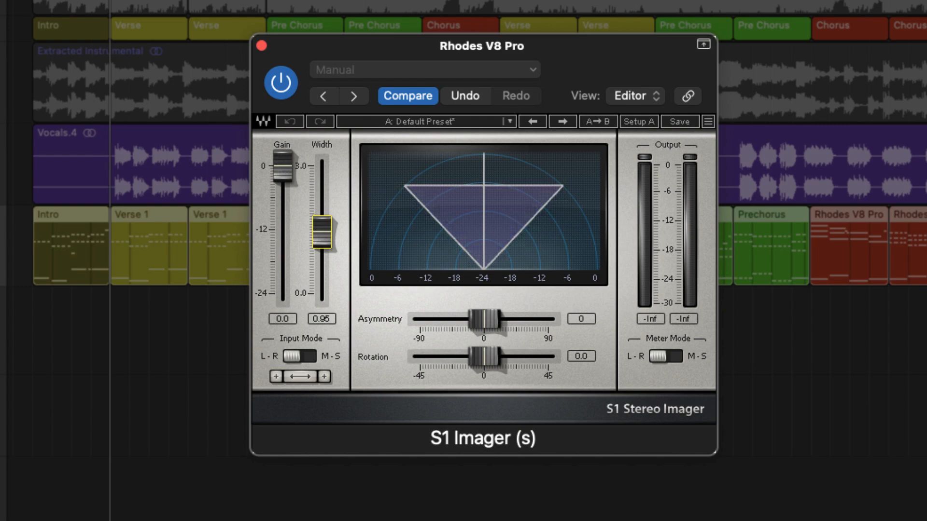
left_click_drag(321, 233, 322, 249)
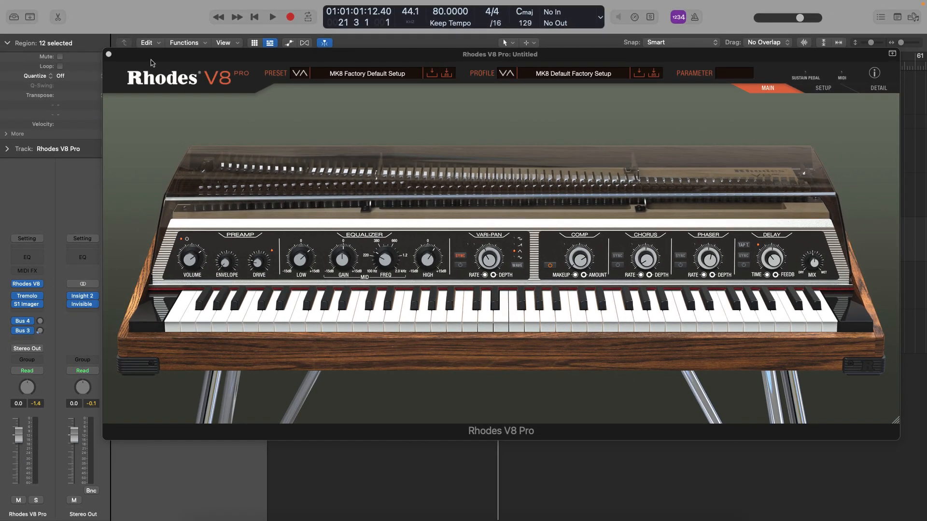
Step: Close the Rhodes V8 Pro instrument window and compare the humanized and quantized note timing at the end of the first Prechorus region
left_click(109, 55)
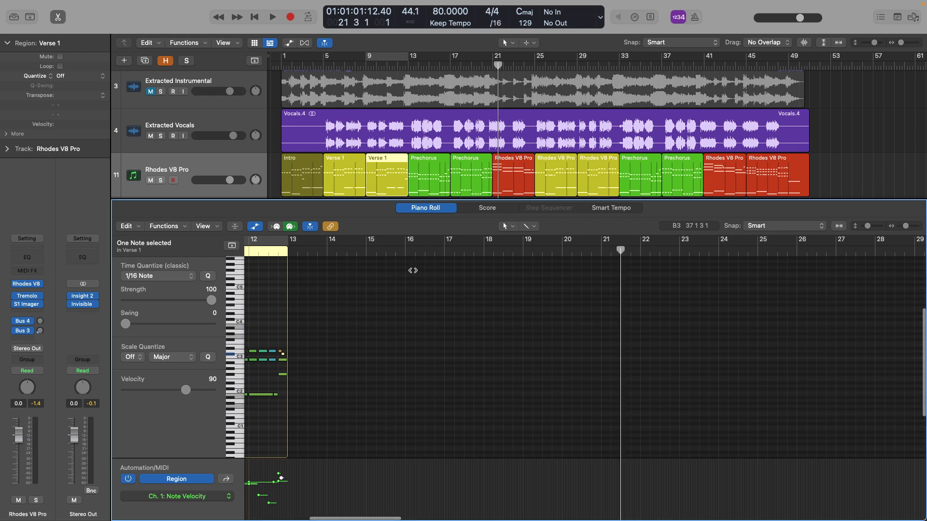
scroll(412, 270, "left", 5)
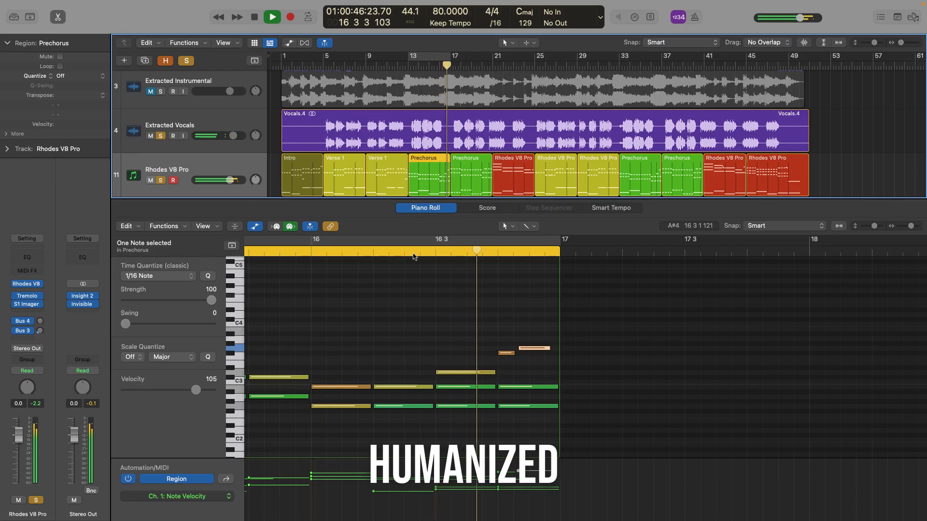
key("space")
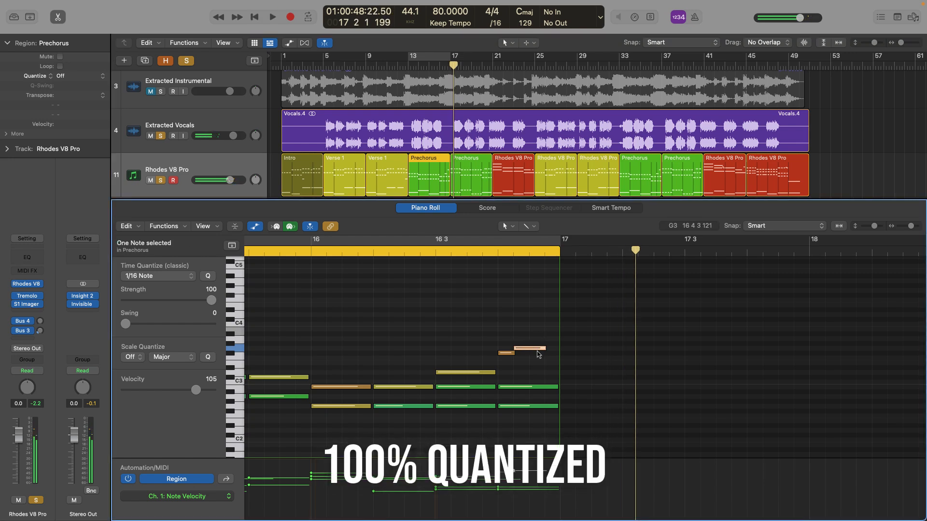
Step: Play the full arrangement from bar 32 and mute the Extracted Vocals track
key("space")
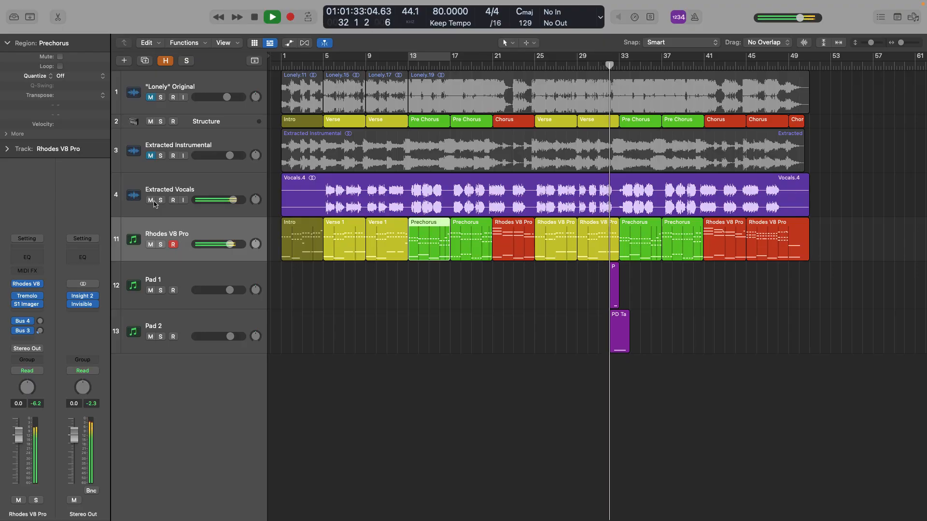
left_click(152, 202)
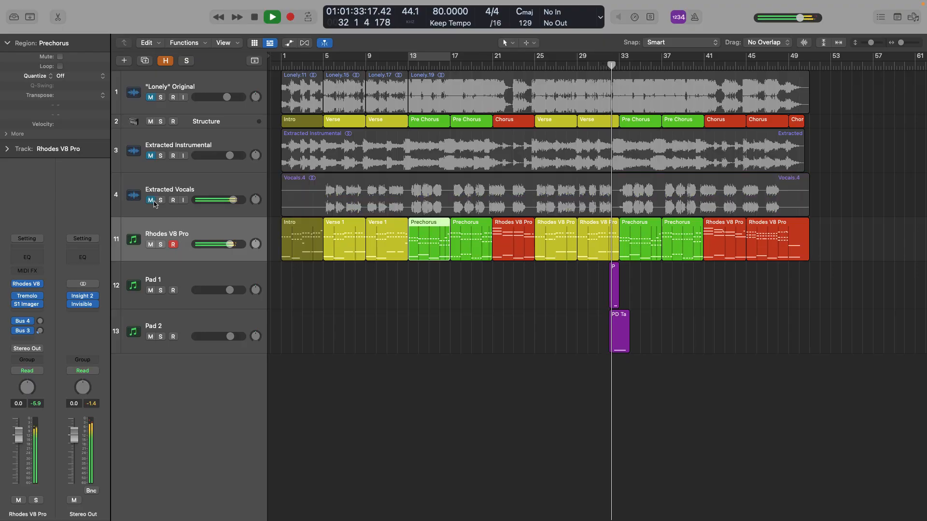